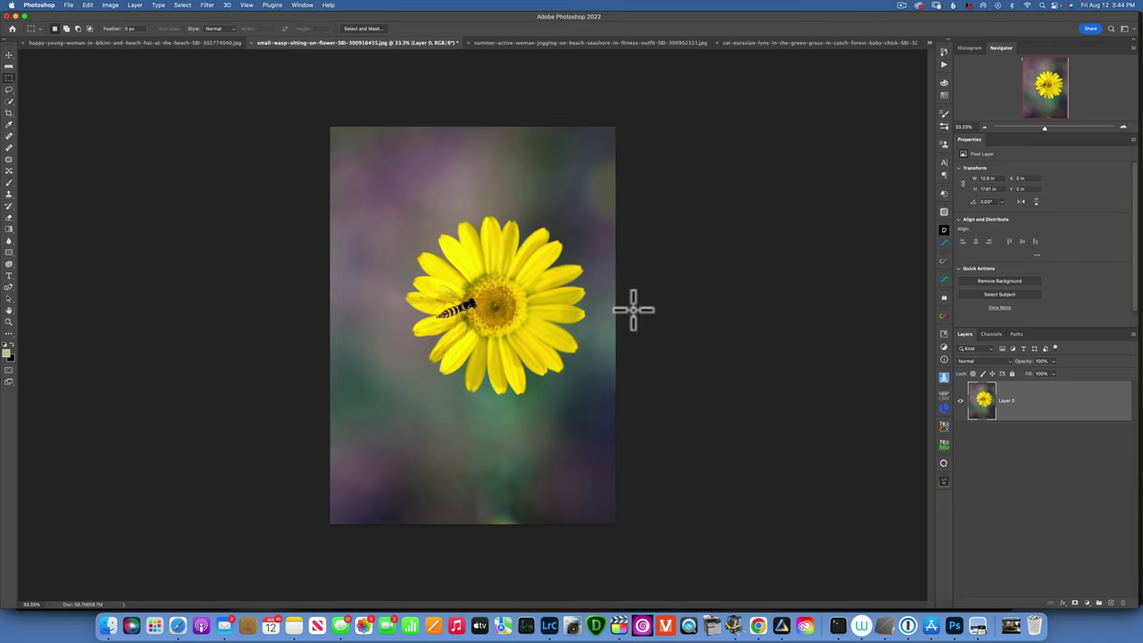
Crop outward to extend the wasp photo canvas right and upward, adding white strips
{"action": "left_click", "coordinate": [8, 112]}
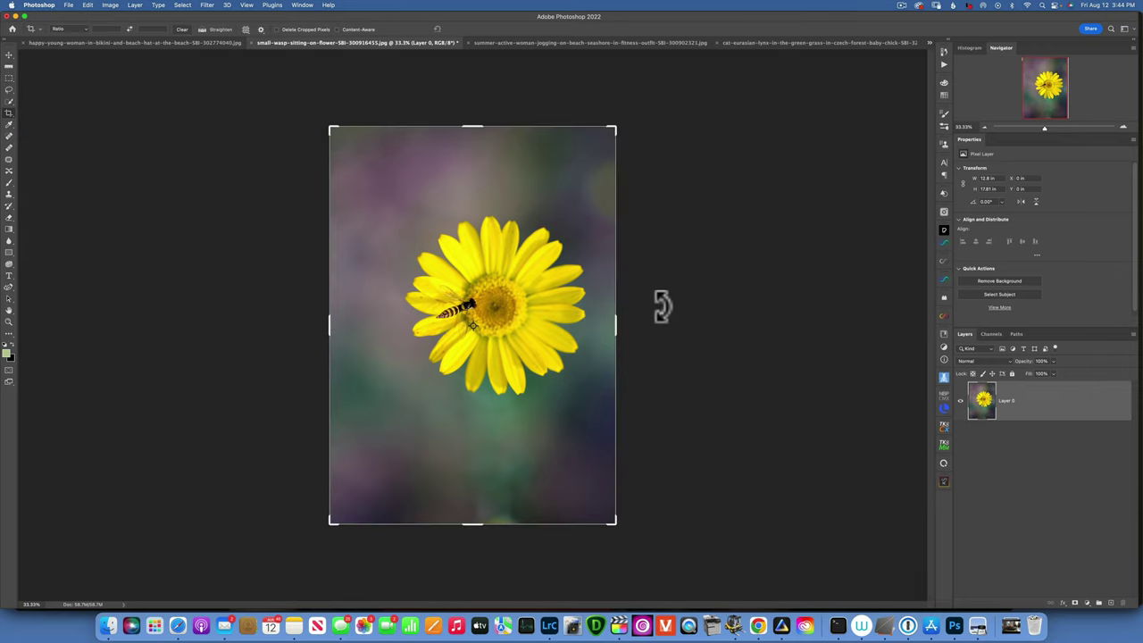
{"action": "left_click_drag", "start_coordinate": [616, 325], "coordinate": [634, 321]}
{"action": "left_click_drag", "start_coordinate": [470, 126], "coordinate": [471, 115]}
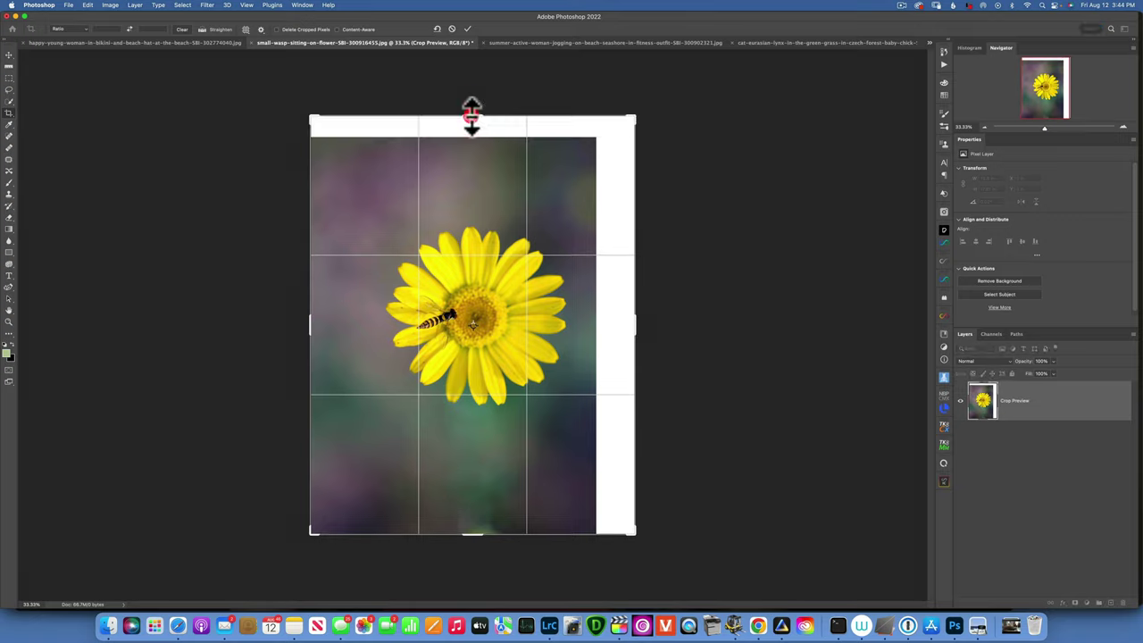
{"action": "left_click", "coordinate": [467, 29]}
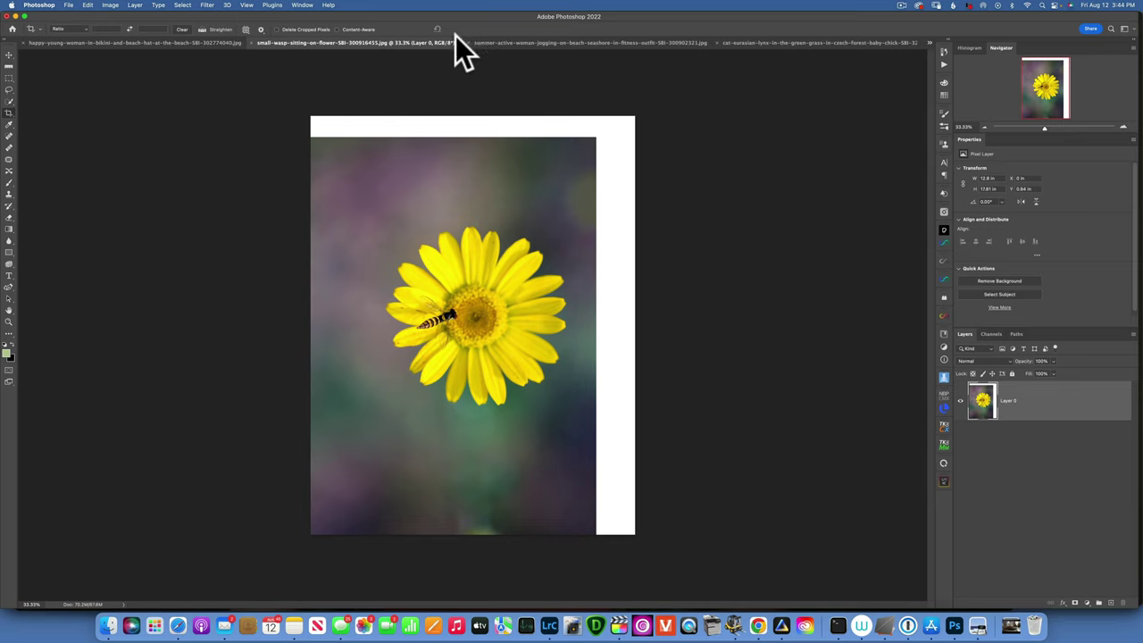
Marquee-select the photo's top background band and transform-stretch it up to the canvas edge
{"action": "left_click", "coordinate": [9, 78]}
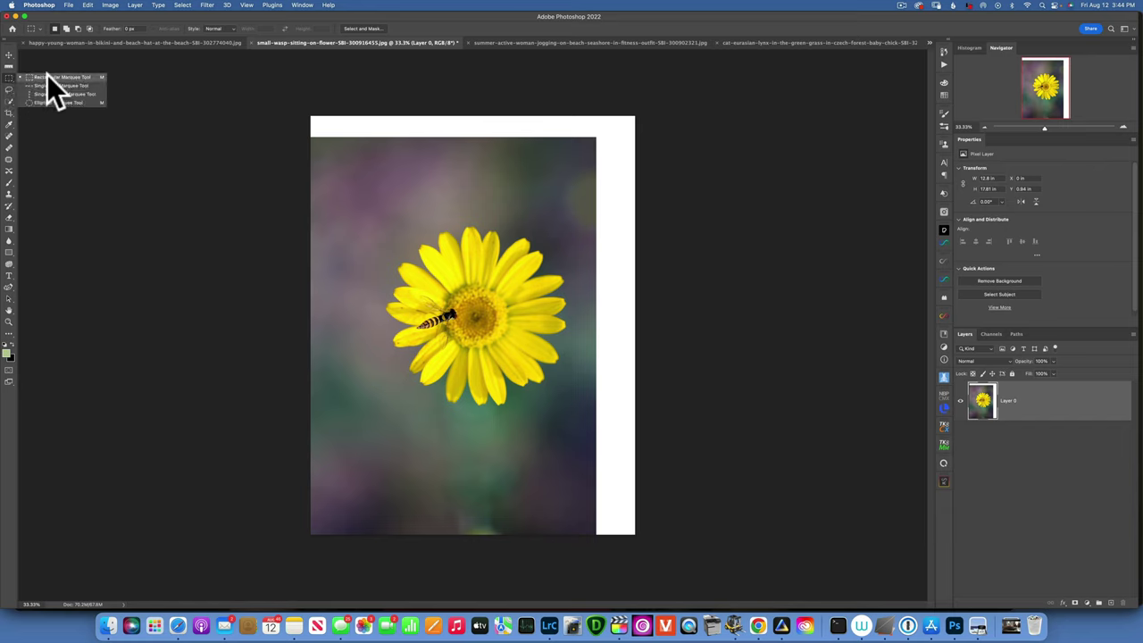
{"action": "left_click", "coordinate": [70, 76]}
{"action": "left_click_drag", "start_coordinate": [300, 119], "coordinate": [625, 223]}
{"action": "key", "text": "super+t"}
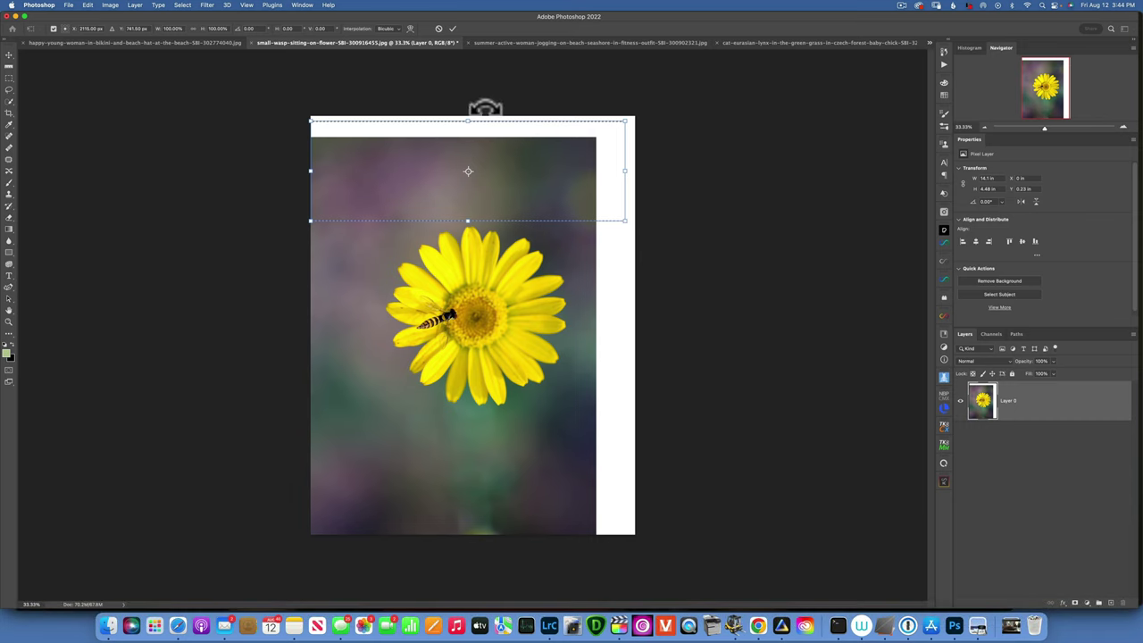
{"action": "left_click_drag", "start_coordinate": [468, 119], "coordinate": [467, 92]}
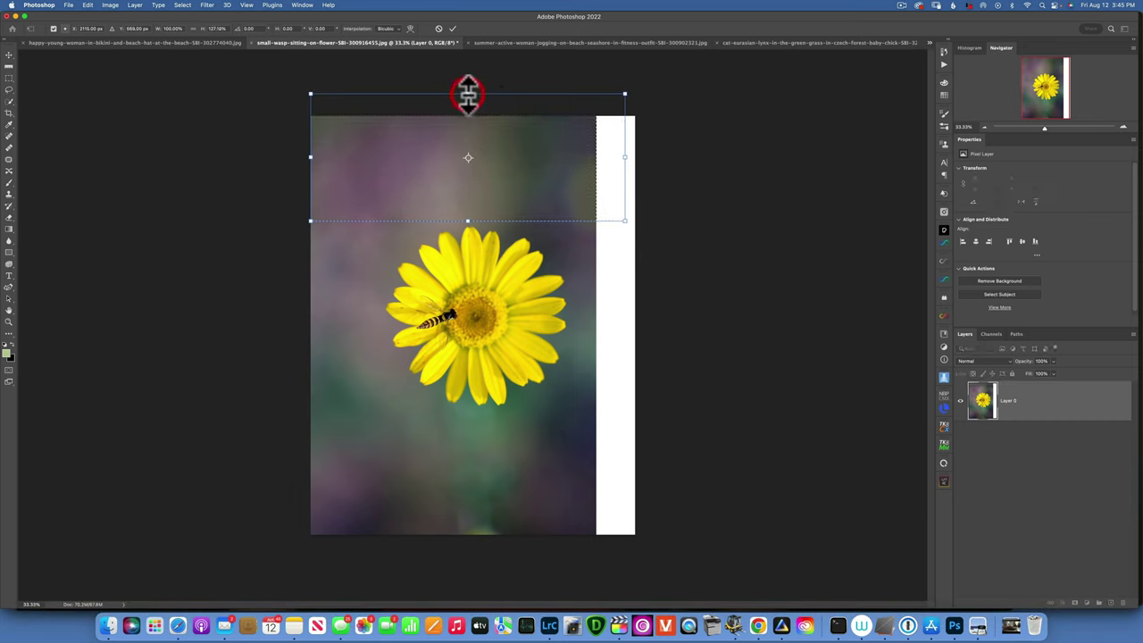
{"action": "left_click", "coordinate": [454, 28]}
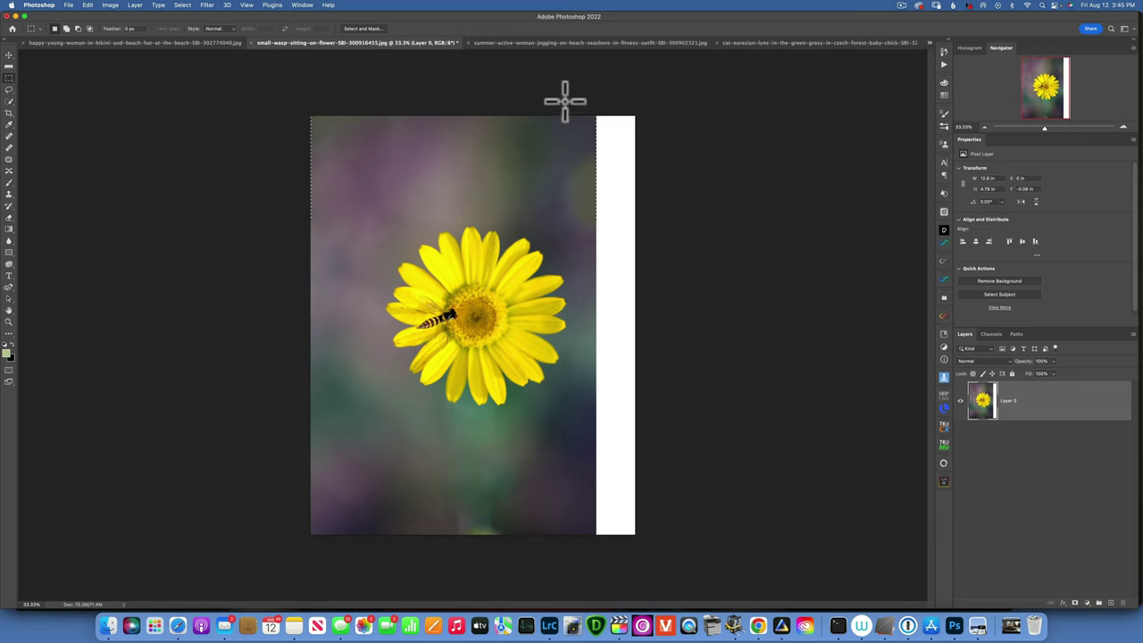
Select the right-edge background strip, stretch it across the white area, and deselect
{"action": "left_click_drag", "start_coordinate": [556, 101], "coordinate": [665, 579]}
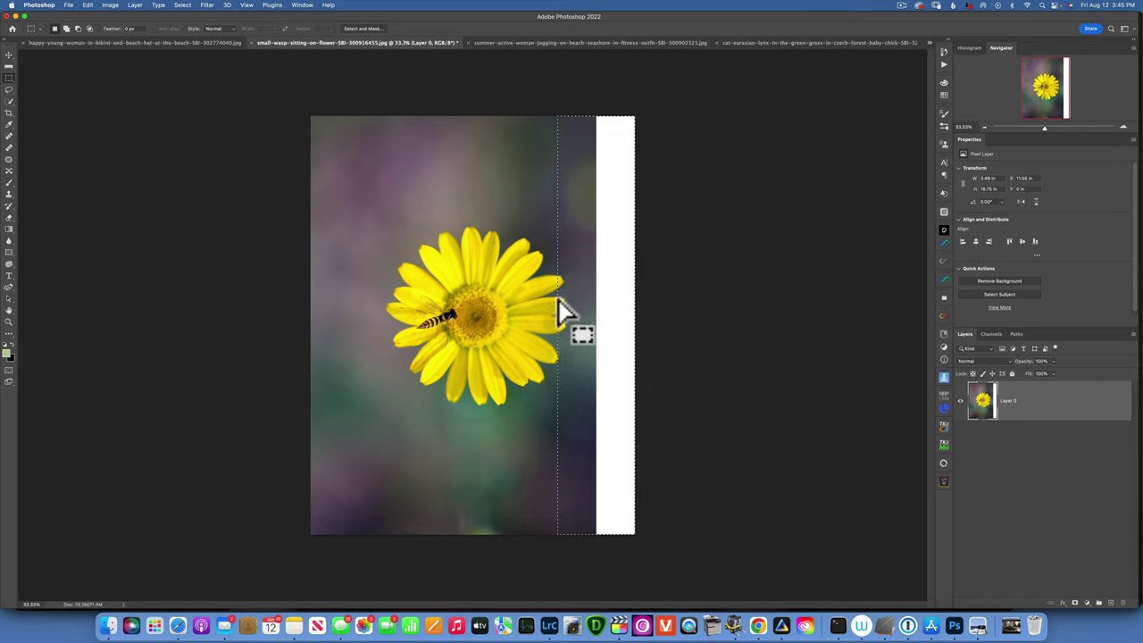
{"action": "left_click_drag", "start_coordinate": [557, 299], "coordinate": [565, 299]}
{"action": "left_click_drag", "start_coordinate": [636, 97], "coordinate": [566, 542]}
{"action": "key", "text": "super+t"}
{"action": "left_click_drag", "start_coordinate": [634, 325], "coordinate": [733, 322]}
{"action": "left_click", "coordinate": [452, 28]}
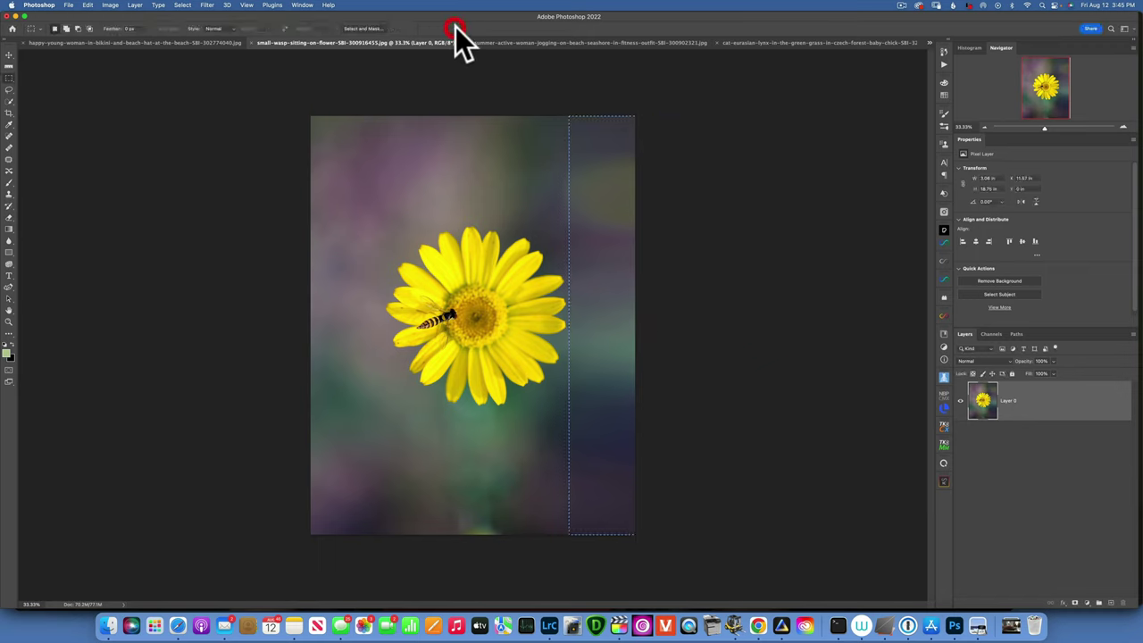
{"action": "key", "text": "super+d"}
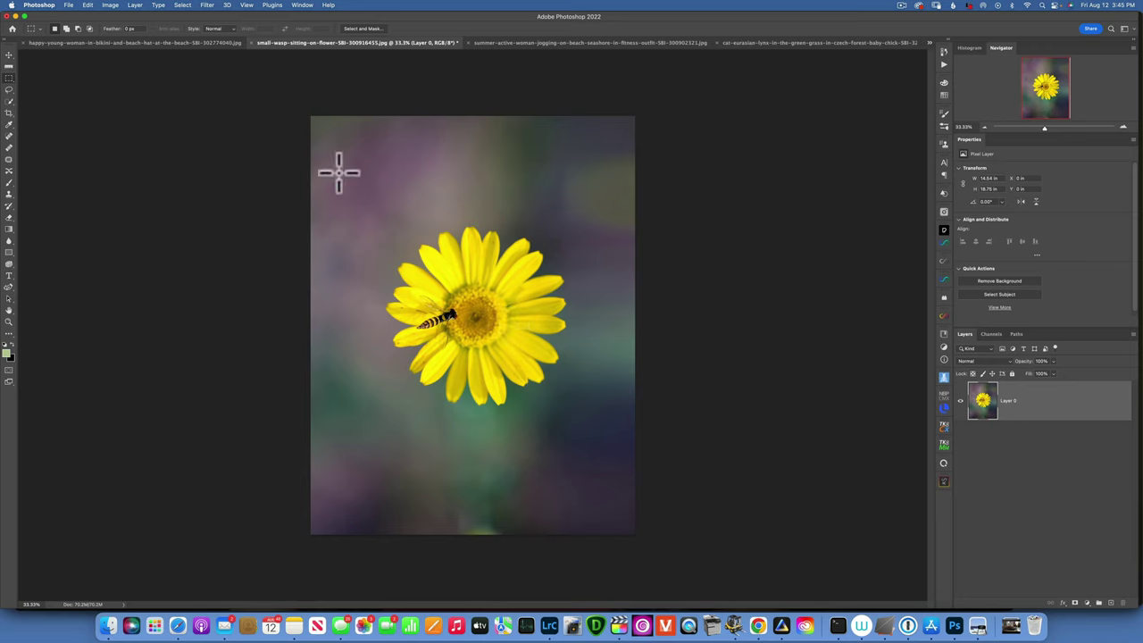
{"action": "left_click", "coordinate": [158, 42]}
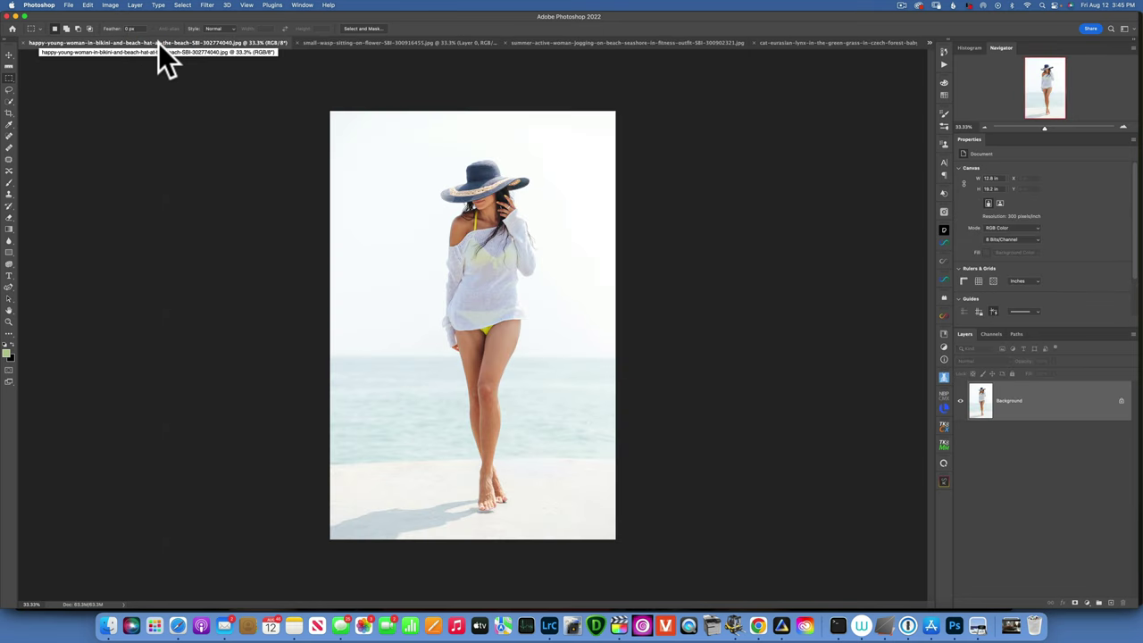
Unlock the beach woman photo's Background into an editable Layer 0
{"action": "left_click", "coordinate": [1121, 401]}
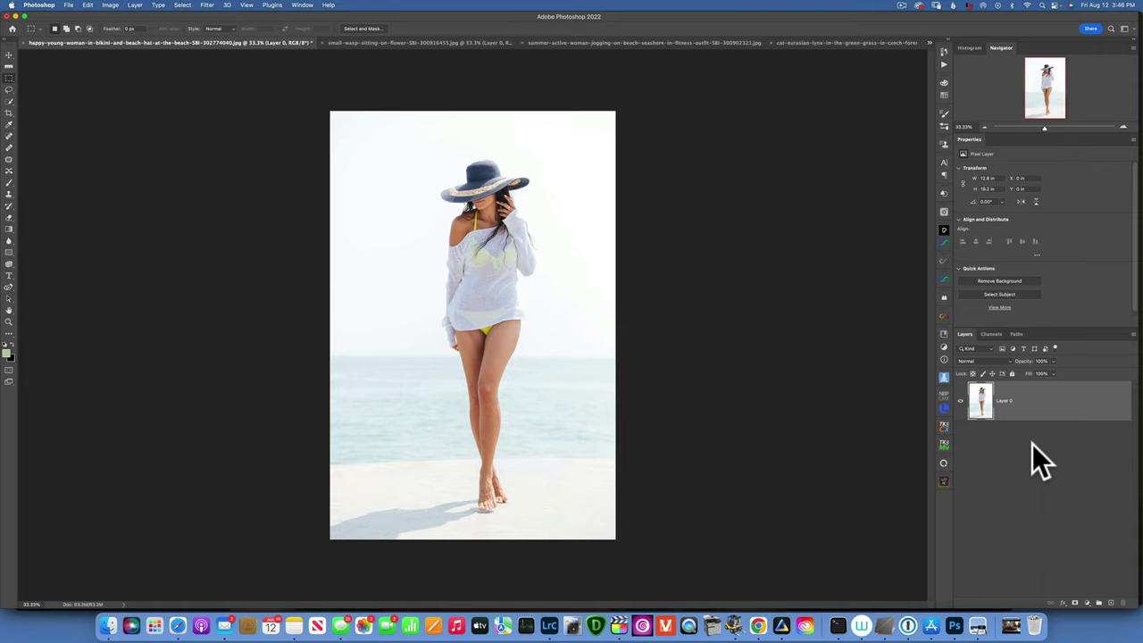
Crop outward to extend the beach woman canvas on both left and right sides
{"action": "left_click", "coordinate": [9, 113]}
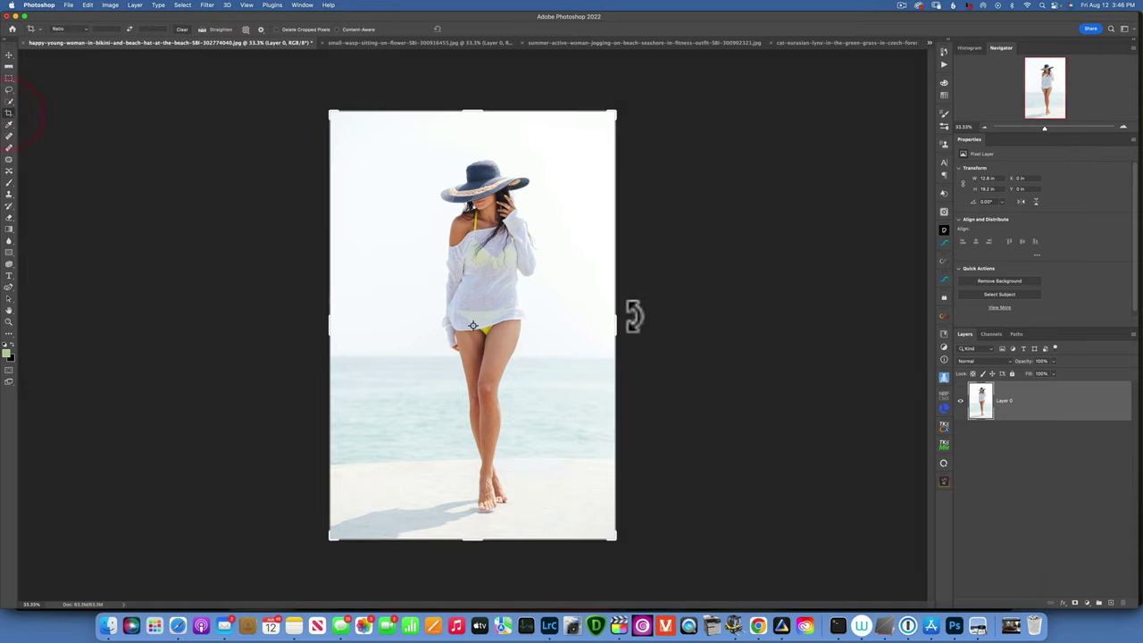
{"action": "left_click_drag", "start_coordinate": [616, 327], "coordinate": [698, 330]}
{"action": "left_click_drag", "start_coordinate": [246, 326], "coordinate": [163, 324]}
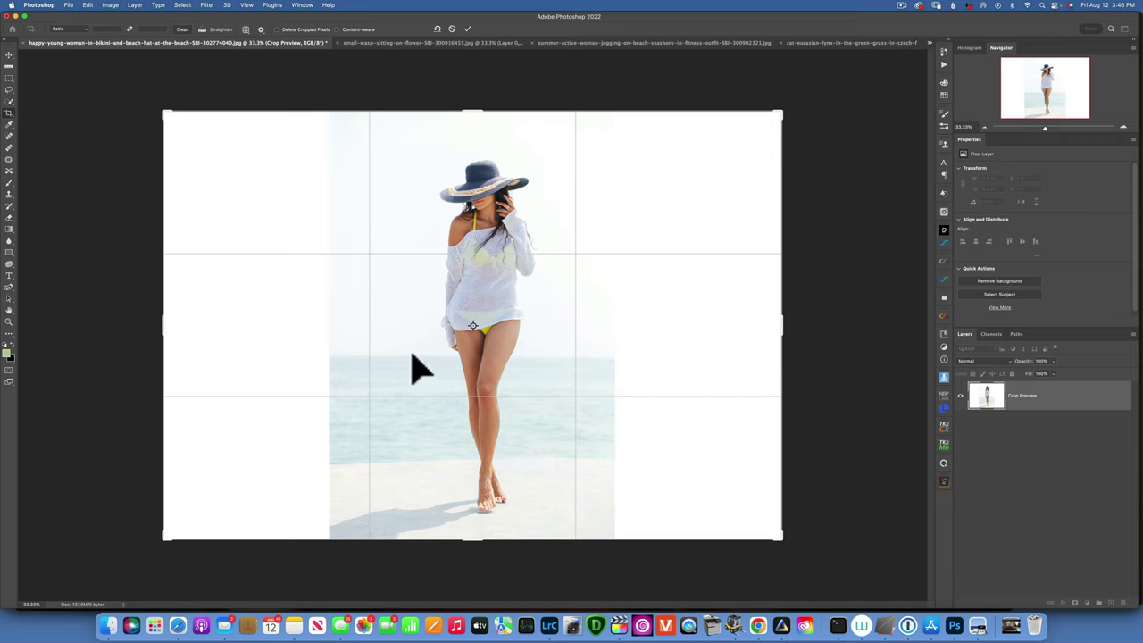
{"action": "left_click", "coordinate": [467, 27]}
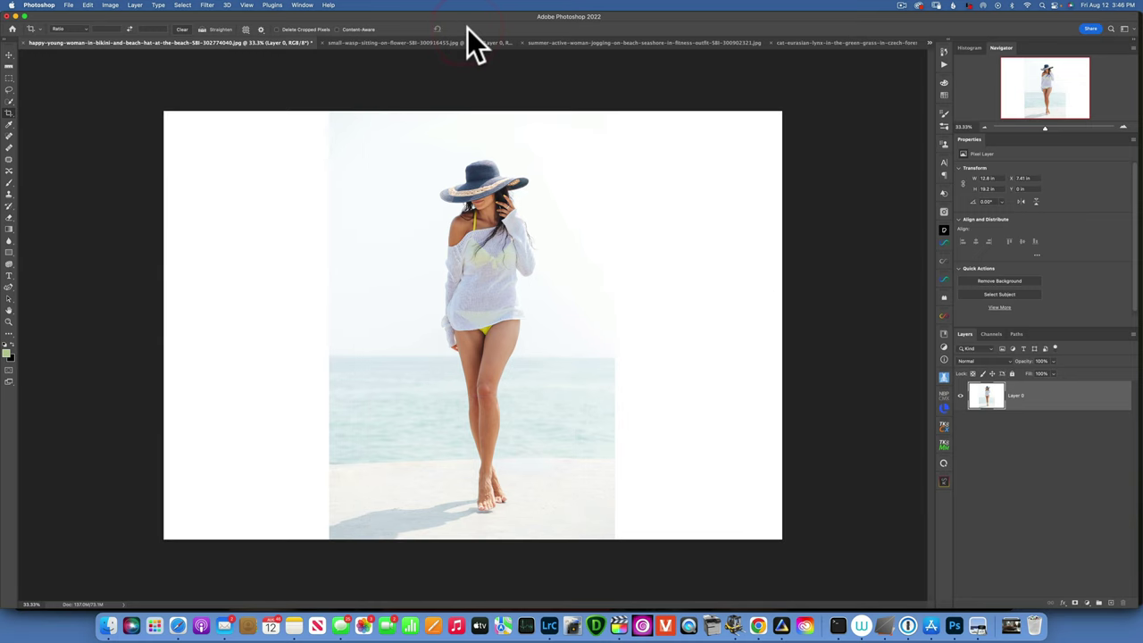
Content-aware scale the beach scene sideways so it fills the widened canvas
{"action": "left_click", "coordinate": [89, 4]}
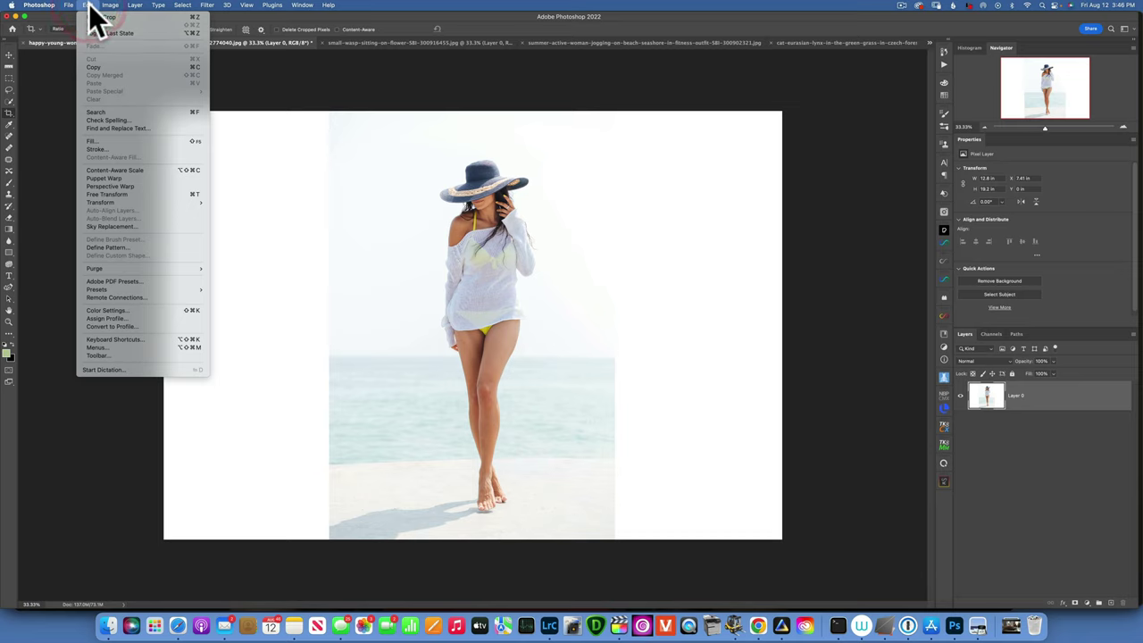
{"action": "left_click", "coordinate": [136, 170]}
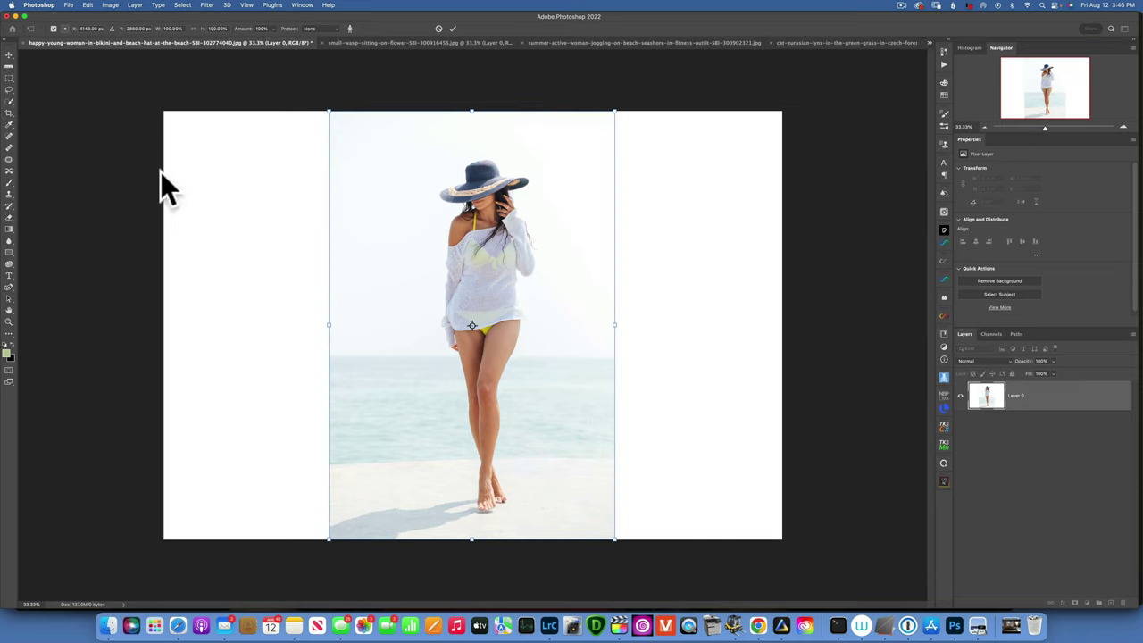
{"action": "left_click_drag", "start_coordinate": [614, 326], "coordinate": [786, 347]}
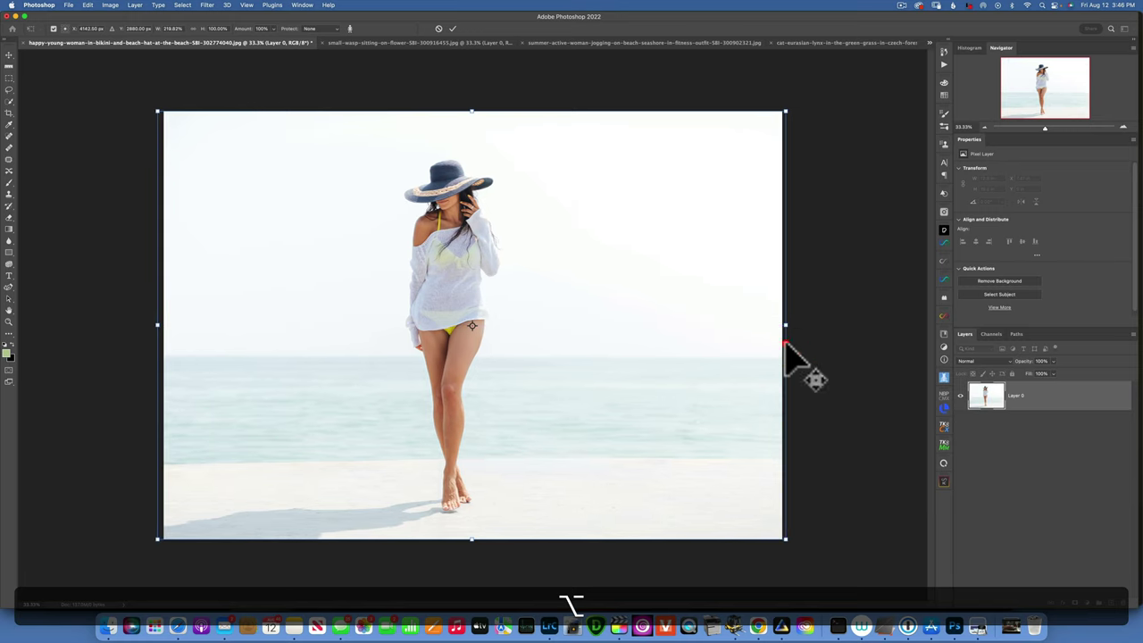
{"action": "left_click", "coordinate": [452, 28]}
{"action": "key", "text": "c"}
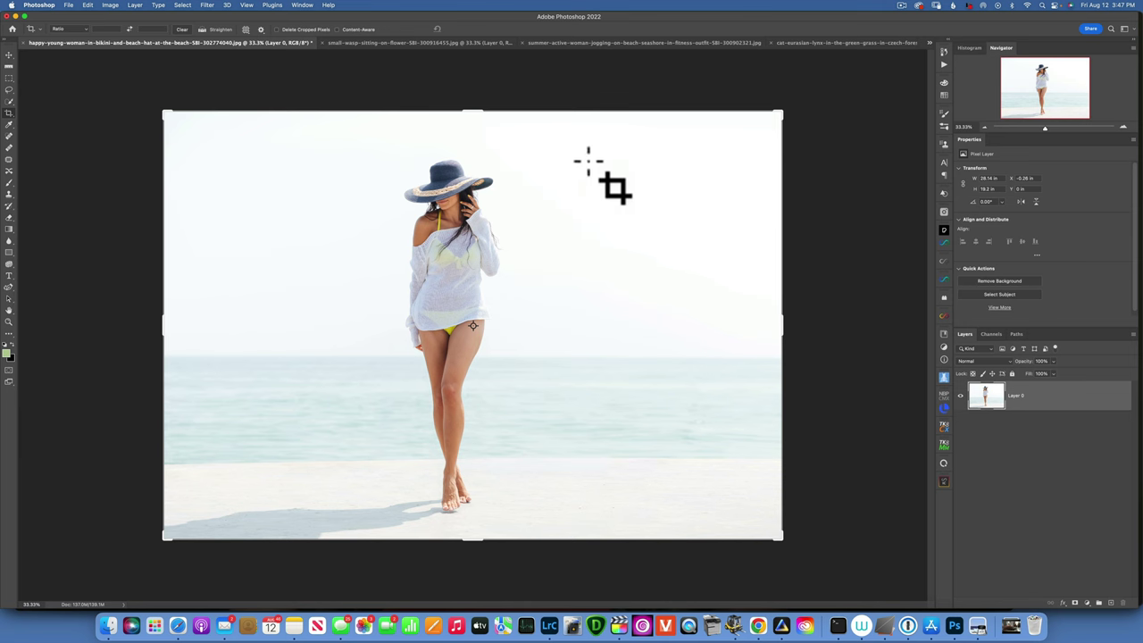
{"action": "left_click", "coordinate": [673, 42]}
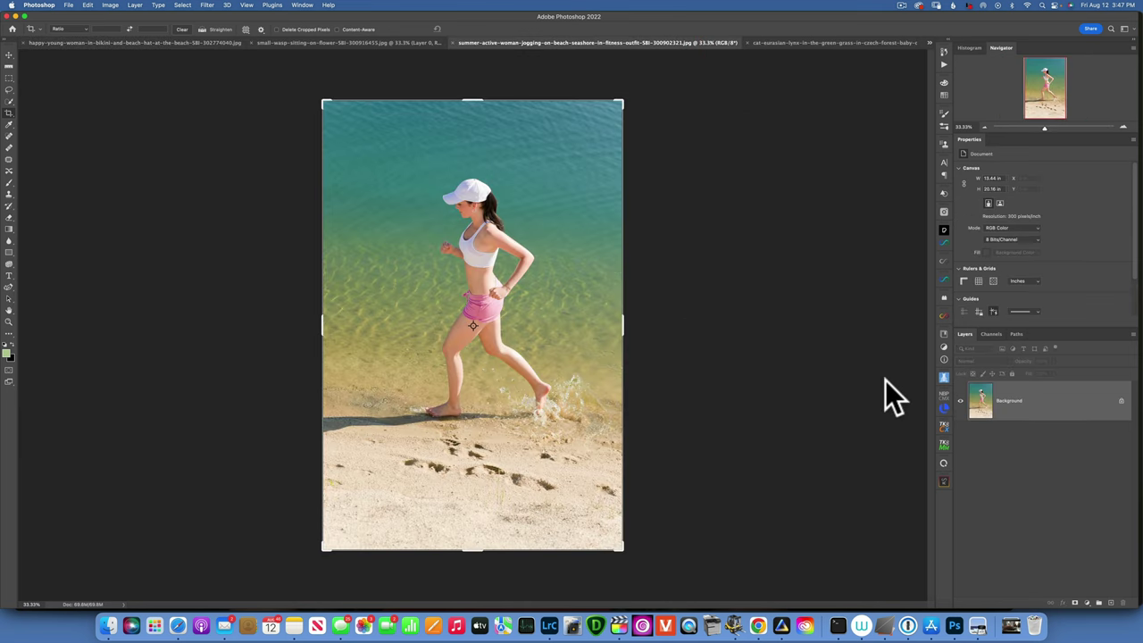
Unlock the jogger photo's background and crop outward to widen its canvas on both sides
{"action": "left_click", "coordinate": [835, 384]}
{"action": "left_click", "coordinate": [1122, 401]}
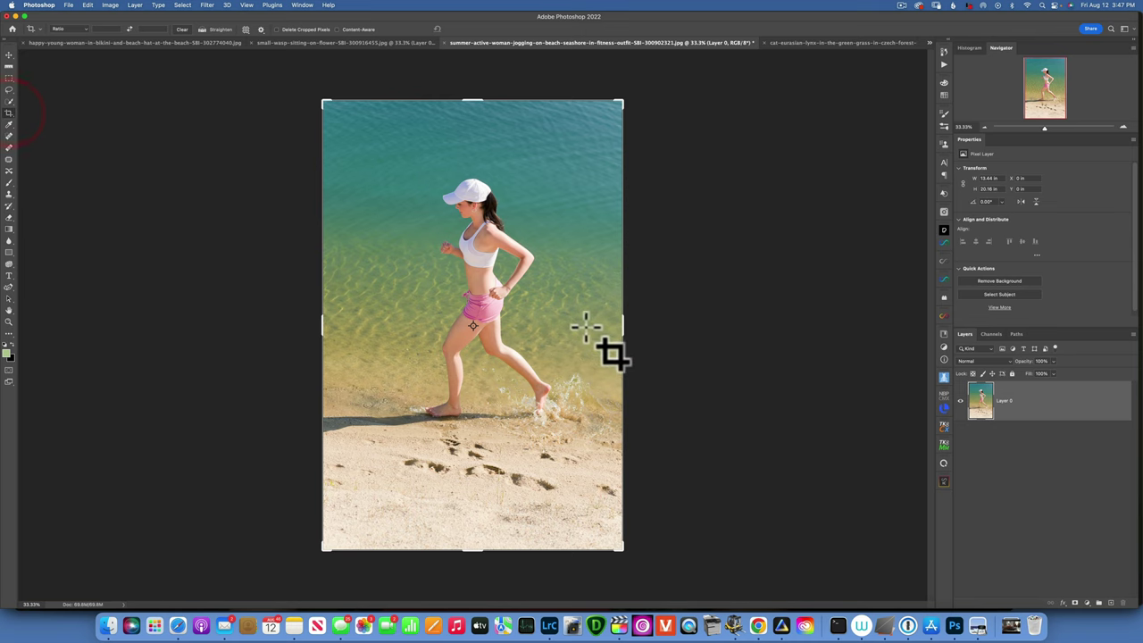
{"action": "left_click_drag", "start_coordinate": [622, 325], "coordinate": [706, 326]}
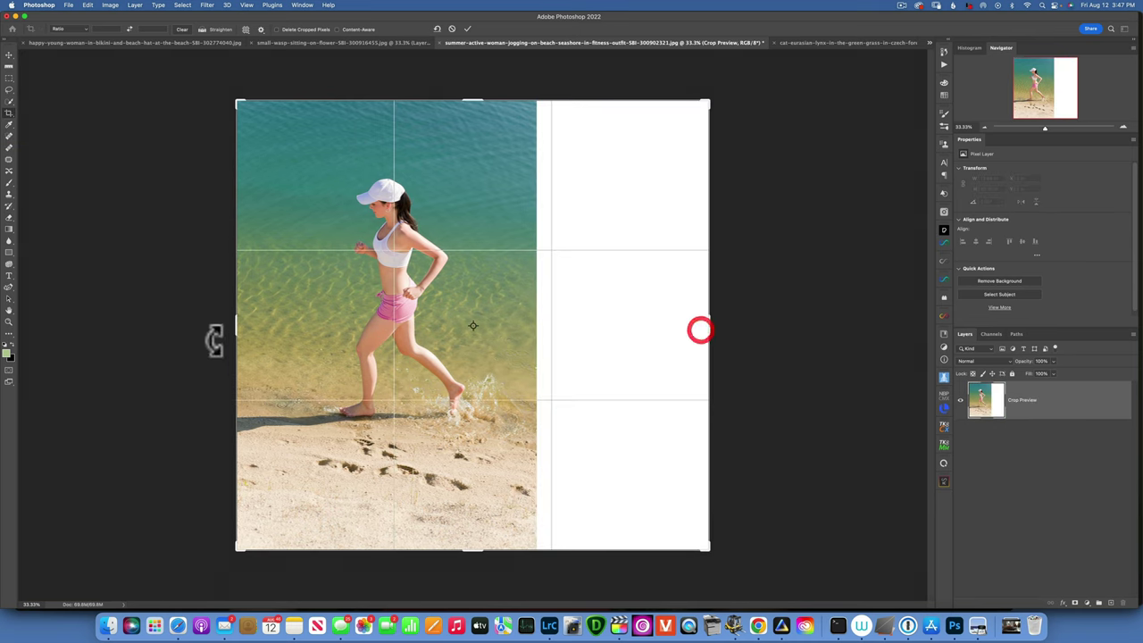
{"action": "left_click_drag", "start_coordinate": [235, 326], "coordinate": [156, 321]}
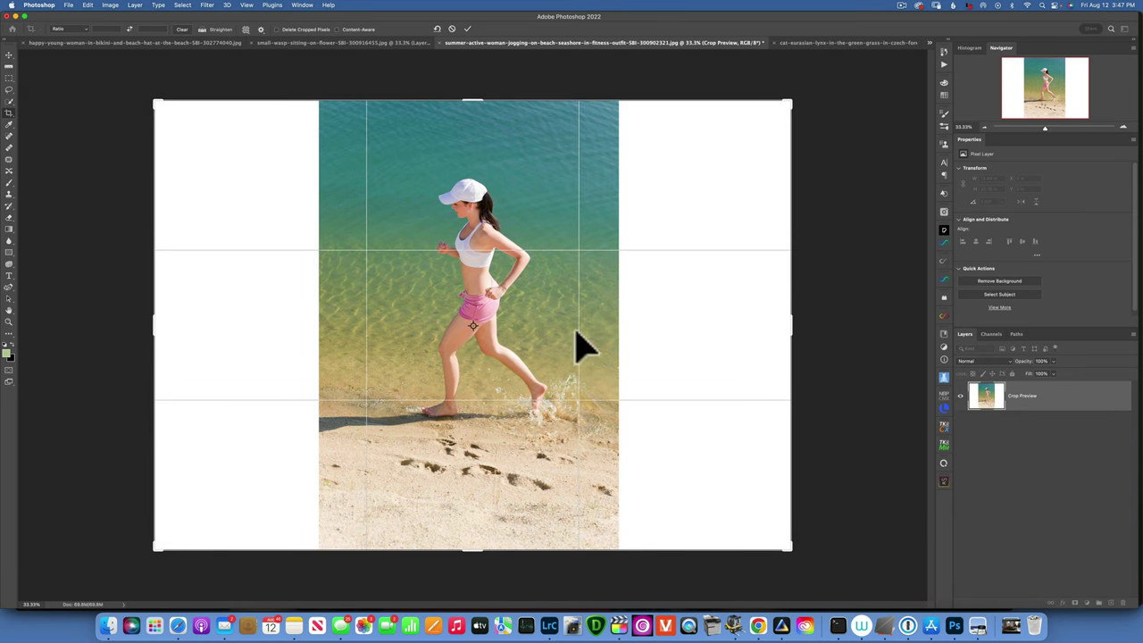
{"action": "left_click", "coordinate": [468, 29]}
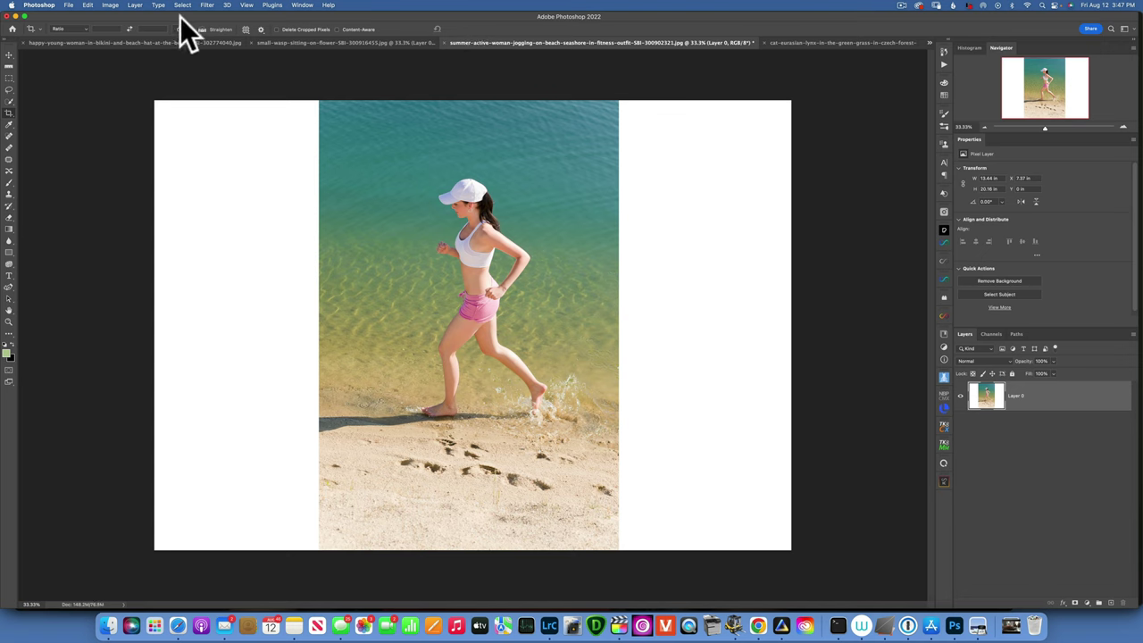
{"action": "left_click", "coordinate": [89, 5]}
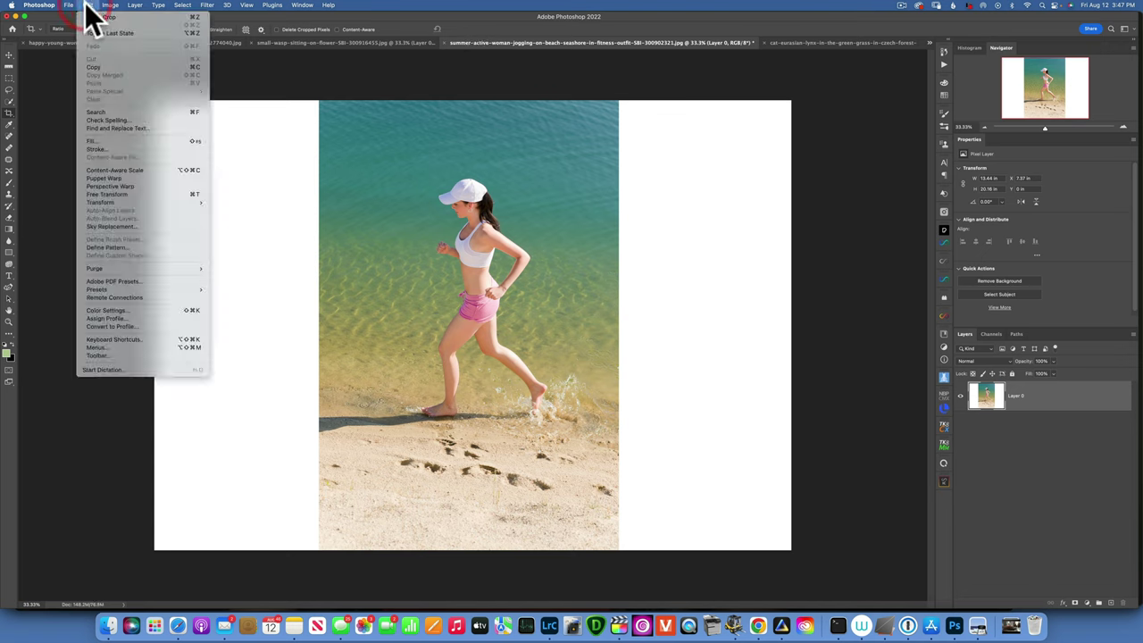
{"action": "left_click", "coordinate": [139, 169]}
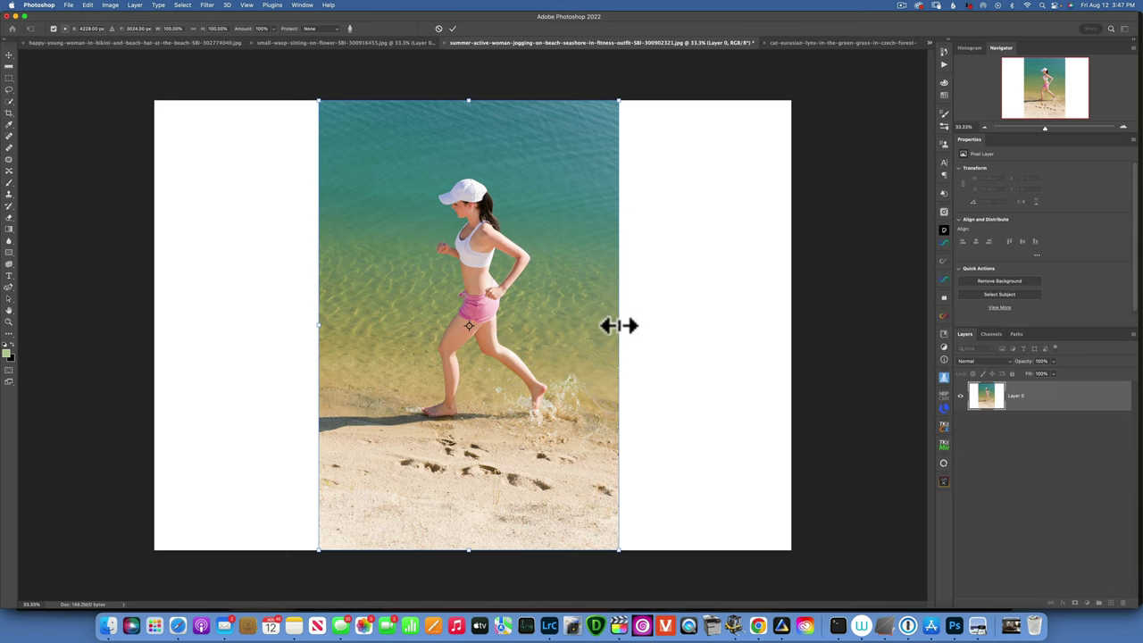
{"action": "key", "text": "alt"}
{"action": "left_click_drag", "start_coordinate": [623, 325], "coordinate": [732, 338]}
{"action": "left_click_drag", "start_coordinate": [734, 339], "coordinate": [779, 346]}
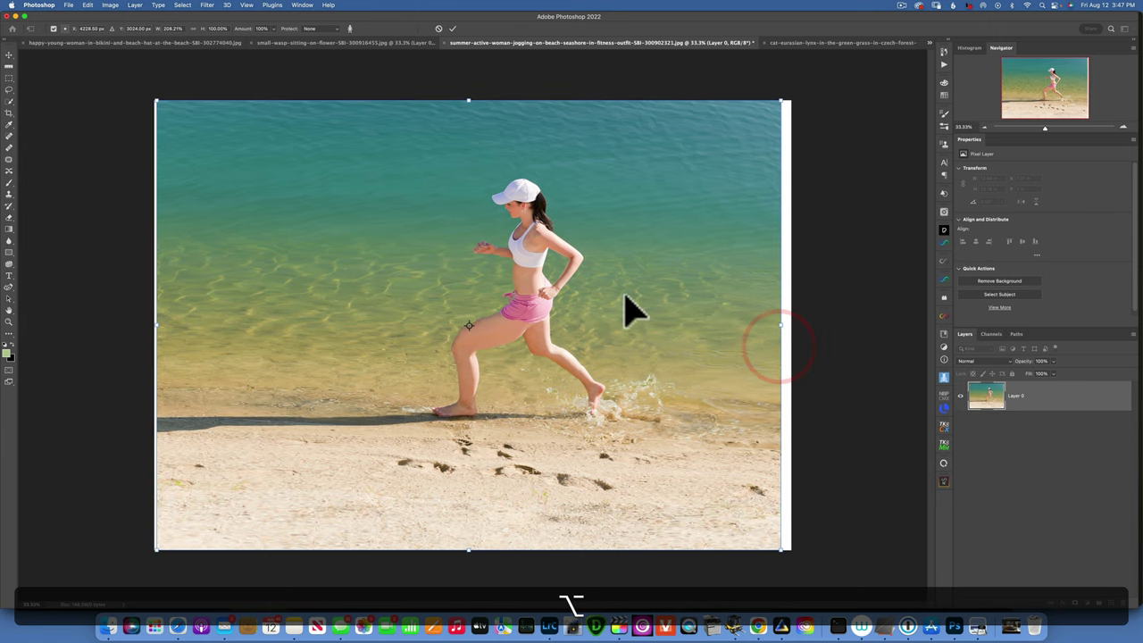
{"action": "left_click", "coordinate": [439, 27]}
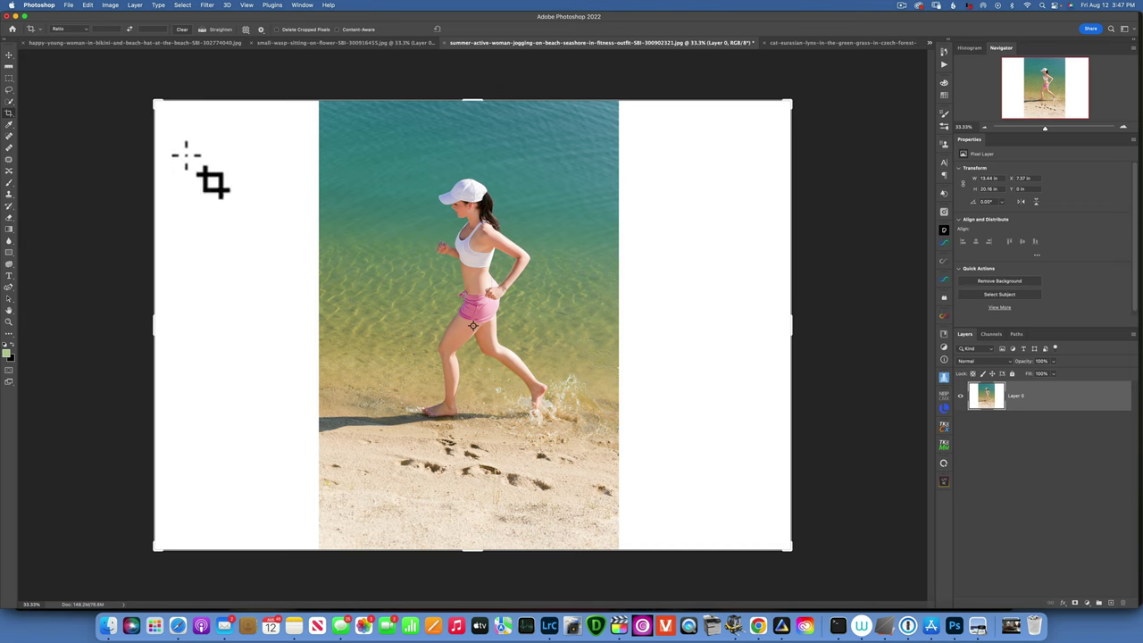
Lasso a loose outline around the jogger, save it as the Alpha 1 channel, and deselect
{"action": "left_click", "coordinate": [358, 77]}
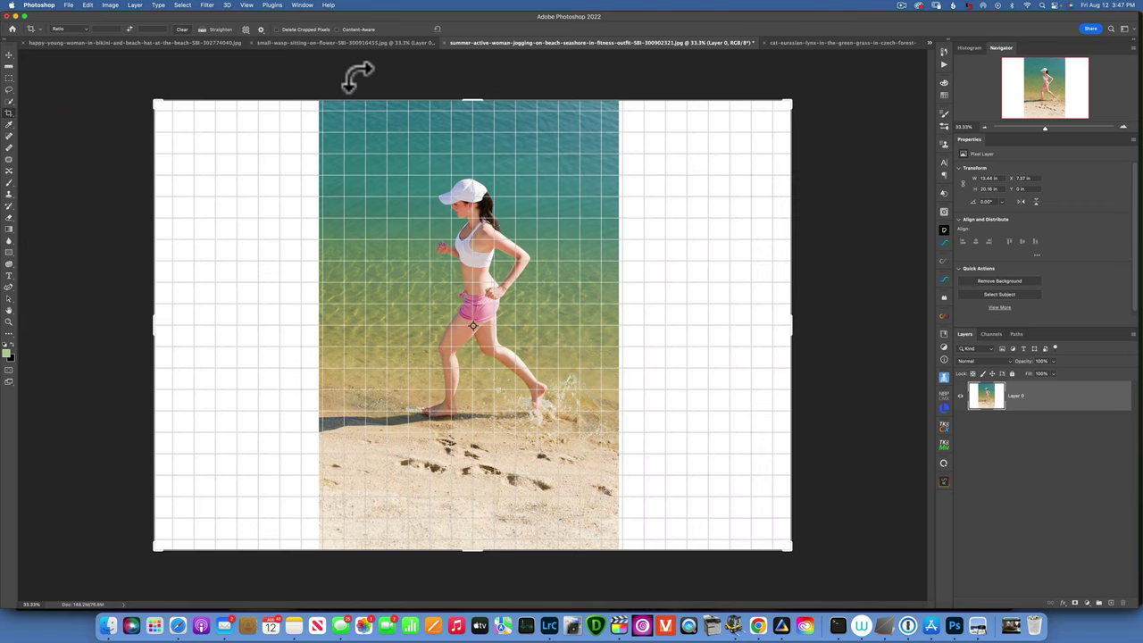
{"action": "left_click", "coordinate": [10, 89]}
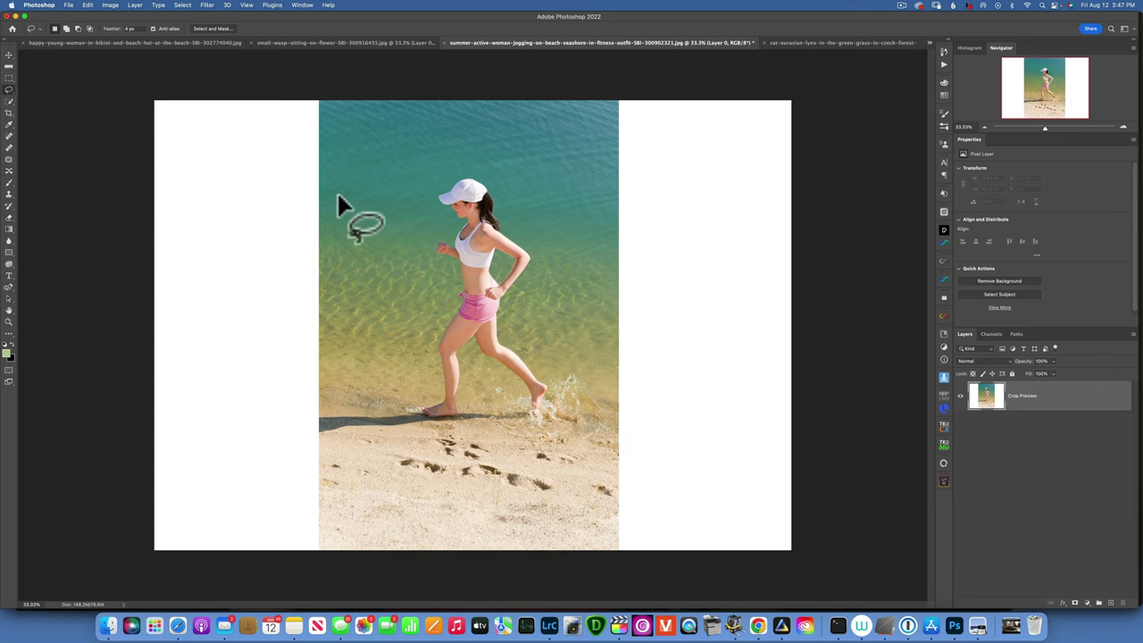
{"action": "mouse_move", "coordinate": [429, 220]}
{"action": "left_mouse_down"}
{"action": "mouse_move", "coordinate": [431, 183]}
{"action": "mouse_move", "coordinate": [467, 169]}
{"action": "mouse_move", "coordinate": [510, 191]}
{"action": "mouse_move", "coordinate": [540, 280]}
{"action": "mouse_move", "coordinate": [518, 342]}
{"action": "mouse_move", "coordinate": [575, 380]}
{"action": "mouse_move", "coordinate": [561, 425]}
{"action": "mouse_move", "coordinate": [532, 437]}
{"action": "mouse_move", "coordinate": [442, 434]}
{"action": "mouse_move", "coordinate": [392, 416]}
{"action": "mouse_move", "coordinate": [420, 377]}
{"action": "mouse_move", "coordinate": [437, 301]}
{"action": "mouse_move", "coordinate": [434, 205]}
{"action": "left_mouse_up"}
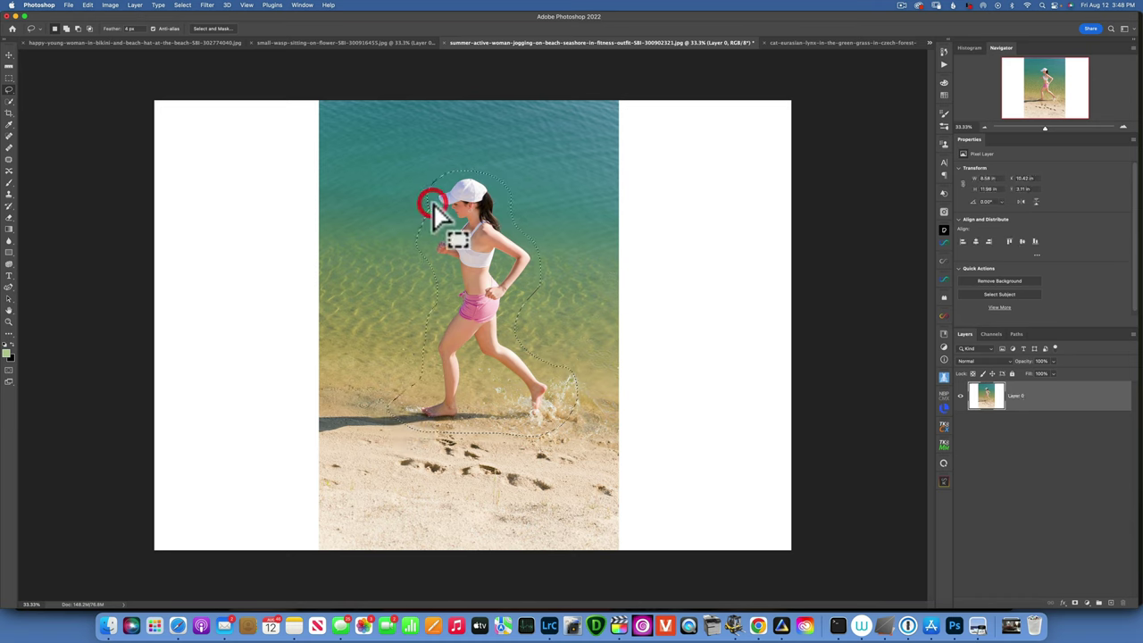
{"action": "left_click", "coordinate": [992, 334]}
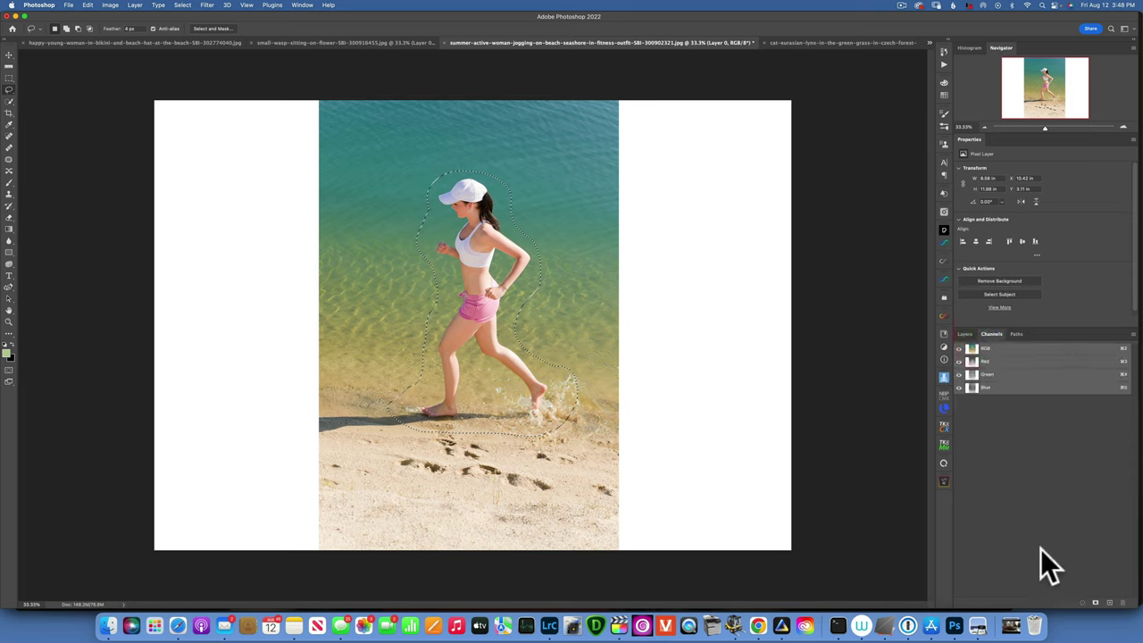
{"action": "left_click", "coordinate": [1096, 605]}
{"action": "left_click_drag", "start_coordinate": [975, 344], "coordinate": [979, 360]}
{"action": "key", "text": "super+d"}
{"action": "left_click", "coordinate": [963, 334]}
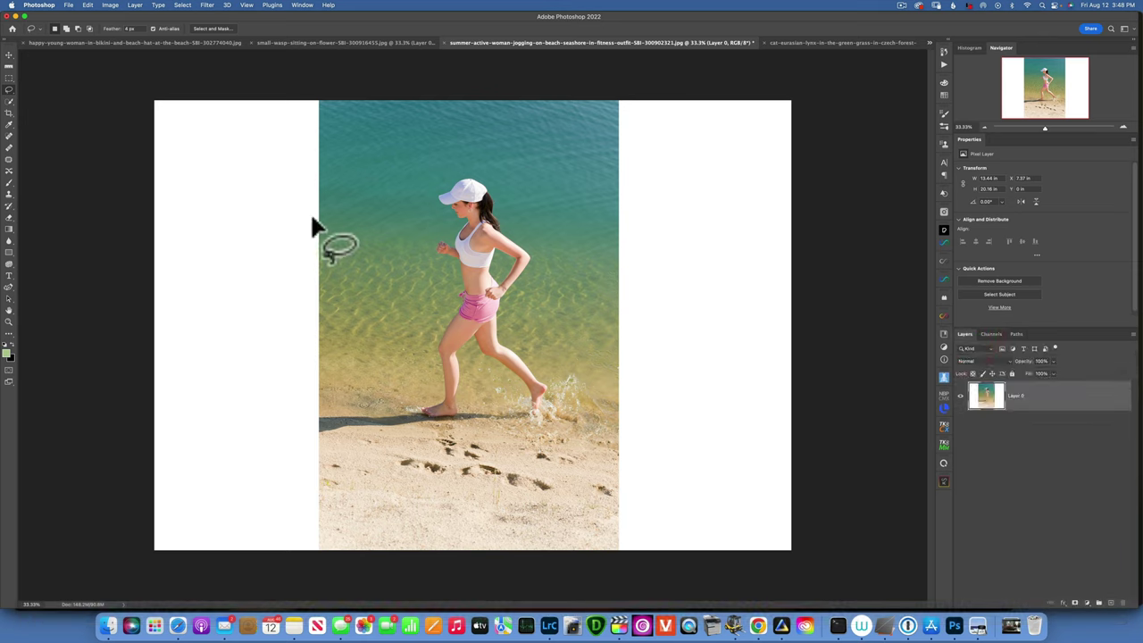
{"action": "left_click", "coordinate": [88, 5]}
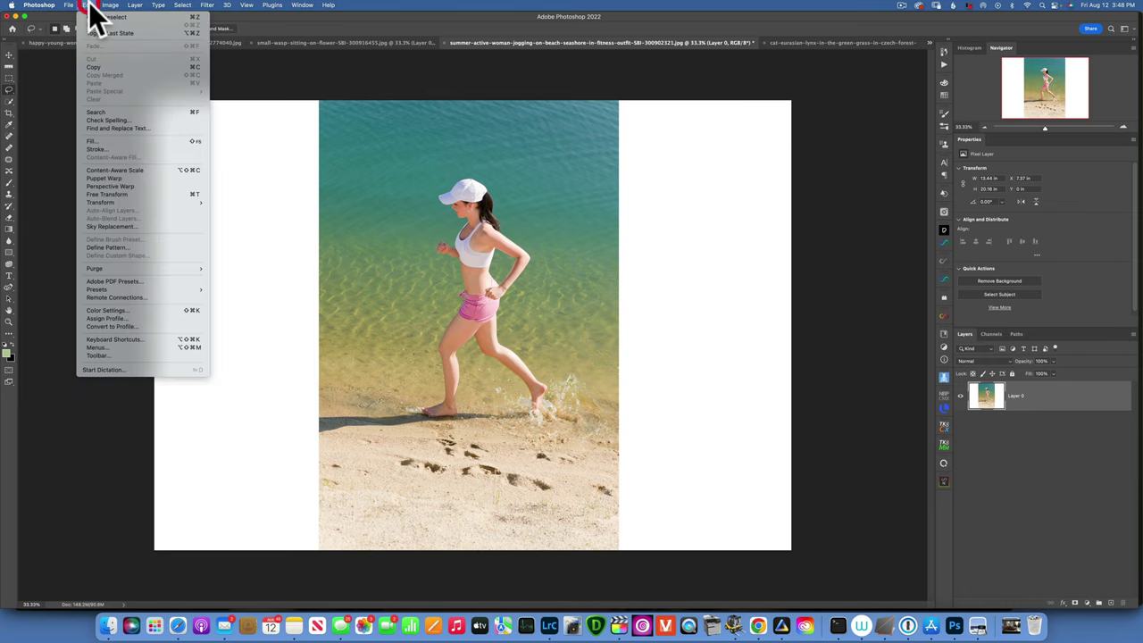
Content-aware scale the jogger photo to the full canvas width, protecting Alpha 1, stretching both sides evenly
{"action": "left_click", "coordinate": [137, 170]}
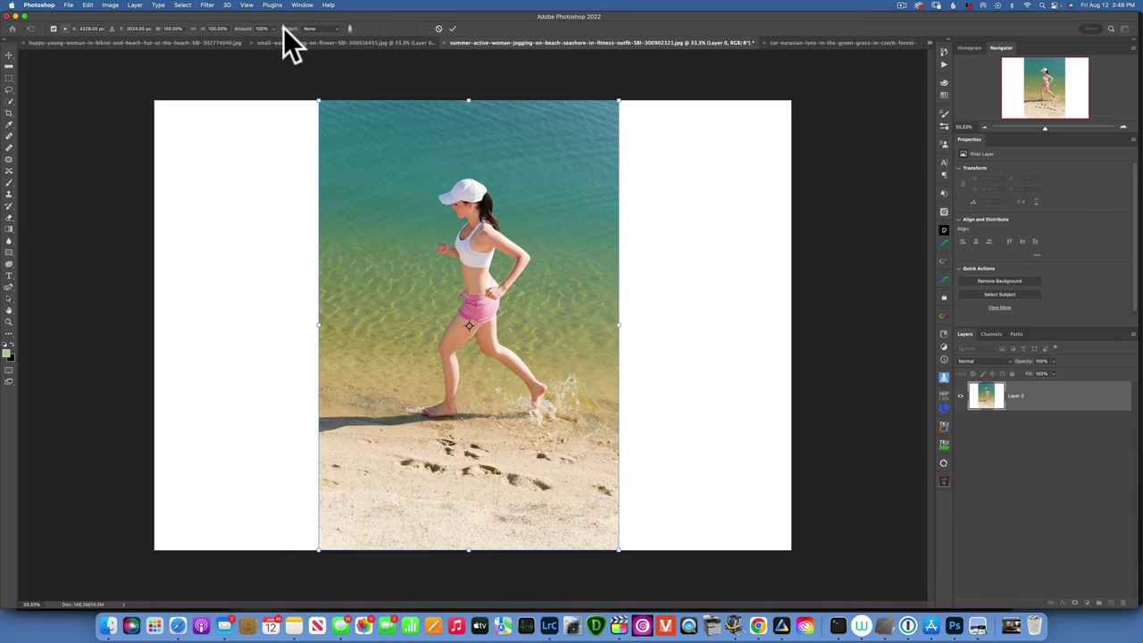
{"action": "left_click", "coordinate": [336, 28]}
{"action": "left_click", "coordinate": [991, 333]}
{"action": "left_click", "coordinate": [991, 334]}
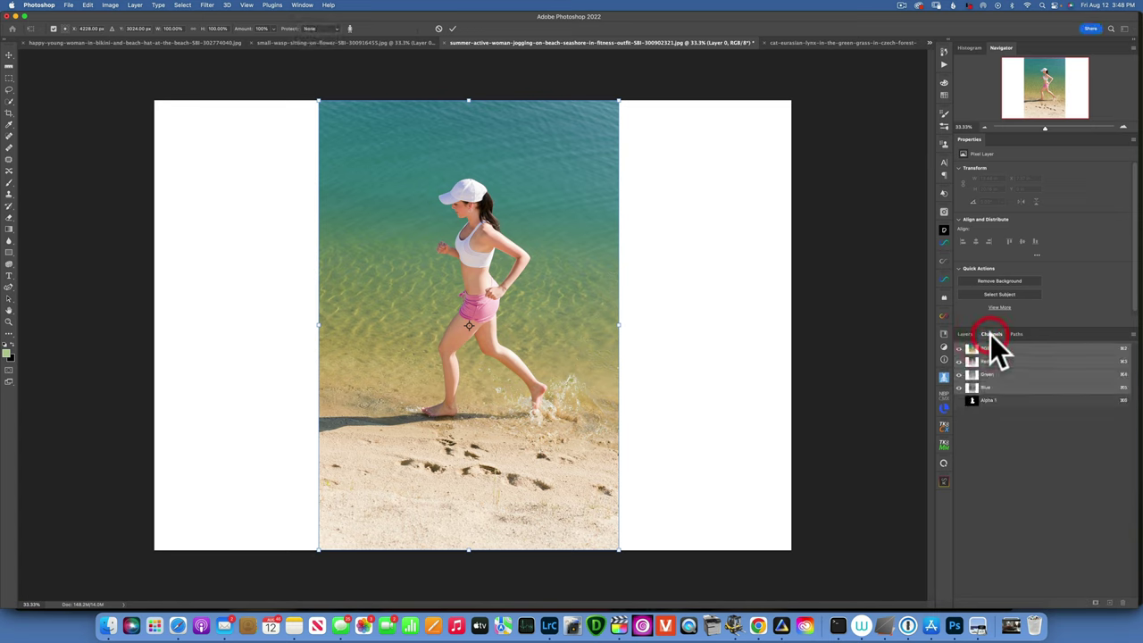
{"action": "left_click_drag", "start_coordinate": [987, 405], "coordinate": [983, 407]}
{"action": "key", "text": "alt"}
{"action": "left_click_drag", "start_coordinate": [619, 326], "coordinate": [792, 351]}
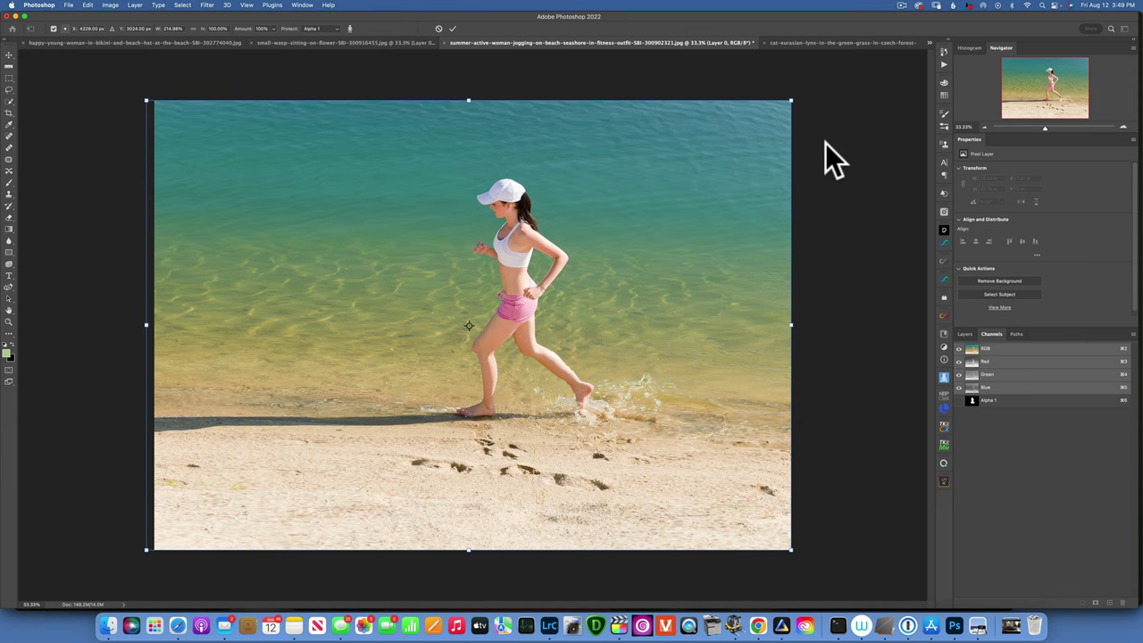
{"action": "left_click", "coordinate": [452, 28]}
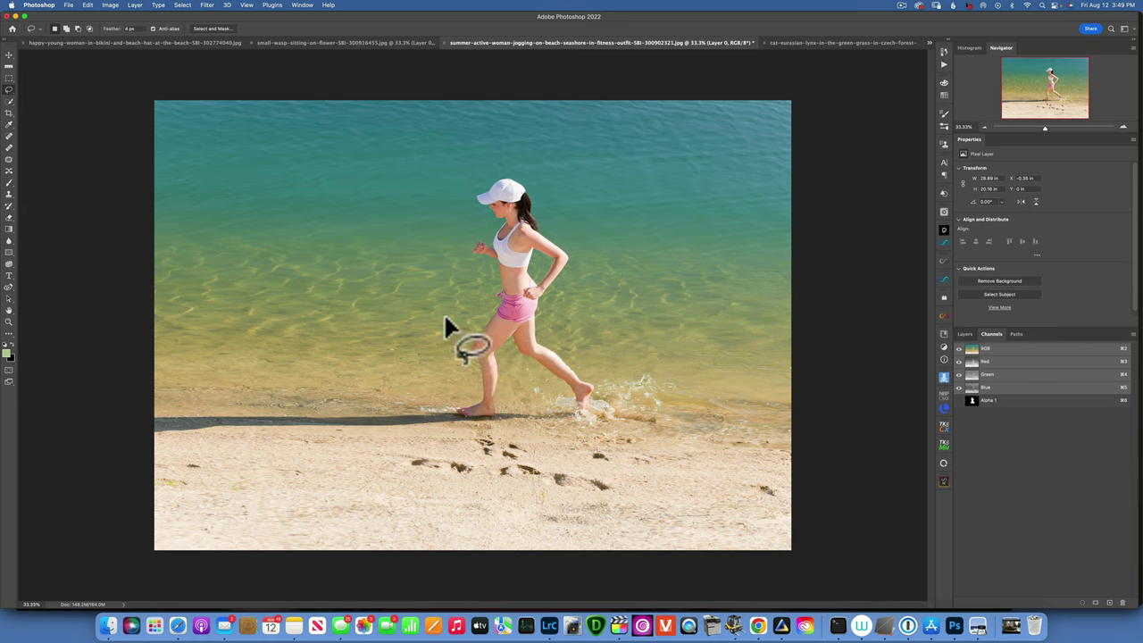
Undo the stretch and delete the existing Alpha 1 channel
{"action": "key", "text": "super+z"}
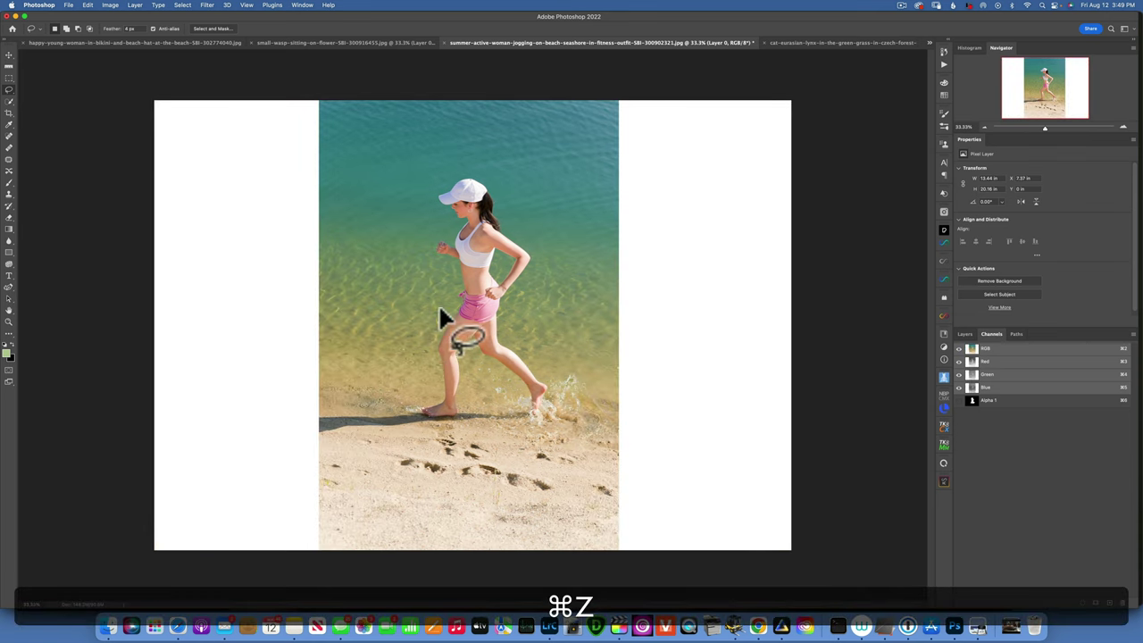
{"action": "left_click", "coordinate": [990, 401]}
{"action": "left_click_drag", "start_coordinate": [994, 409], "coordinate": [1109, 603]}
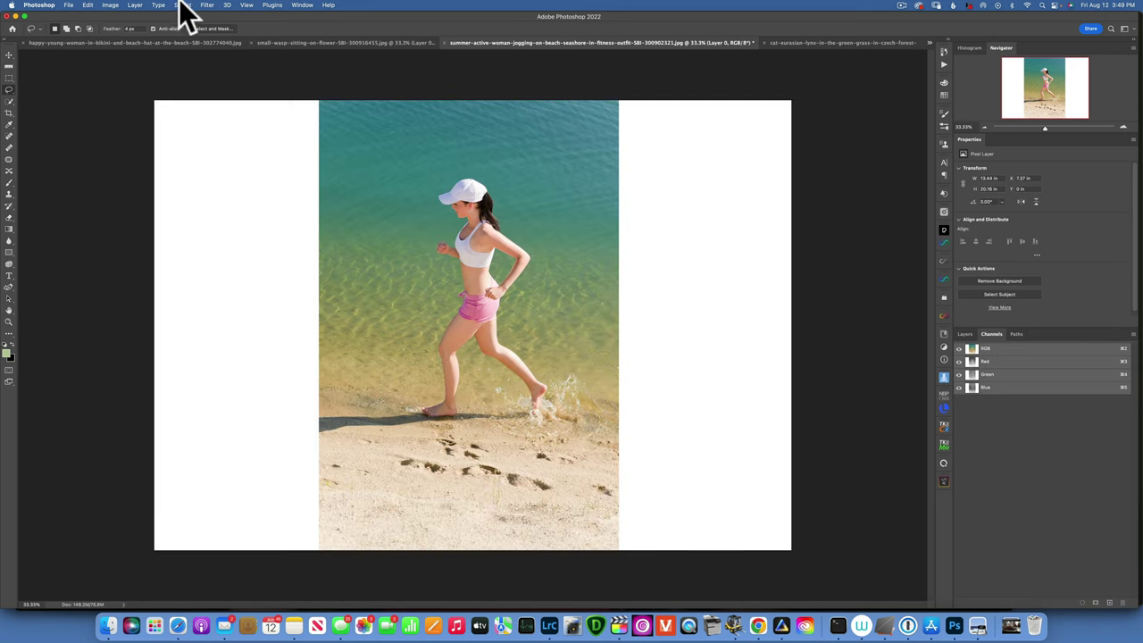
Lasso a new outline around the jogger's cap, feet and sand, and save it as Alpha 1
{"action": "mouse_move", "coordinate": [429, 181]}
{"action": "left_mouse_down"}
{"action": "mouse_move", "coordinate": [510, 179]}
{"action": "mouse_move", "coordinate": [541, 240]}
{"action": "mouse_move", "coordinate": [564, 365]}
{"action": "mouse_move", "coordinate": [538, 442]}
{"action": "mouse_move", "coordinate": [449, 452]}
{"action": "mouse_move", "coordinate": [386, 436]}
{"action": "mouse_move", "coordinate": [381, 398]}
{"action": "mouse_move", "coordinate": [406, 322]}
{"action": "mouse_move", "coordinate": [412, 331]}
{"action": "left_mouse_up"}
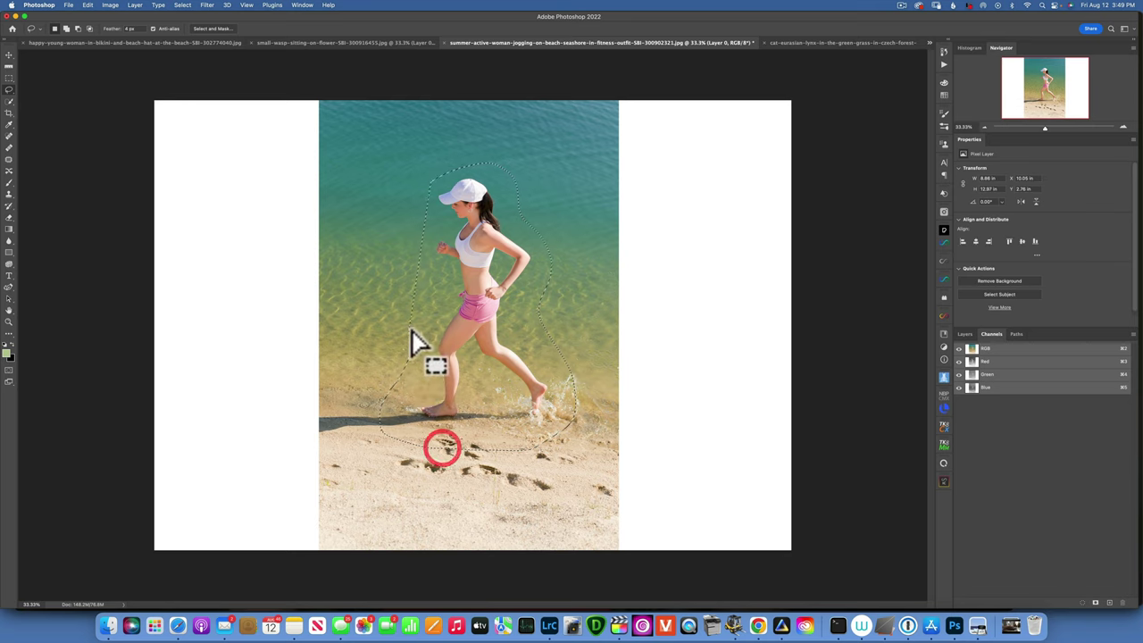
{"action": "mouse_move", "coordinate": [422, 190]}
{"action": "left_mouse_down"}
{"action": "mouse_move", "coordinate": [444, 158]}
{"action": "mouse_move", "coordinate": [488, 153]}
{"action": "mouse_move", "coordinate": [505, 186]}
{"action": "left_mouse_up"}
{"action": "mouse_move", "coordinate": [561, 251]}
{"action": "left_mouse_down"}
{"action": "mouse_move", "coordinate": [549, 323]}
{"action": "mouse_move", "coordinate": [571, 372]}
{"action": "mouse_move", "coordinate": [571, 410]}
{"action": "mouse_move", "coordinate": [551, 446]}
{"action": "mouse_move", "coordinate": [474, 454]}
{"action": "mouse_move", "coordinate": [399, 434]}
{"action": "mouse_move", "coordinate": [381, 402]}
{"action": "mouse_move", "coordinate": [427, 179]}
{"action": "left_mouse_up"}
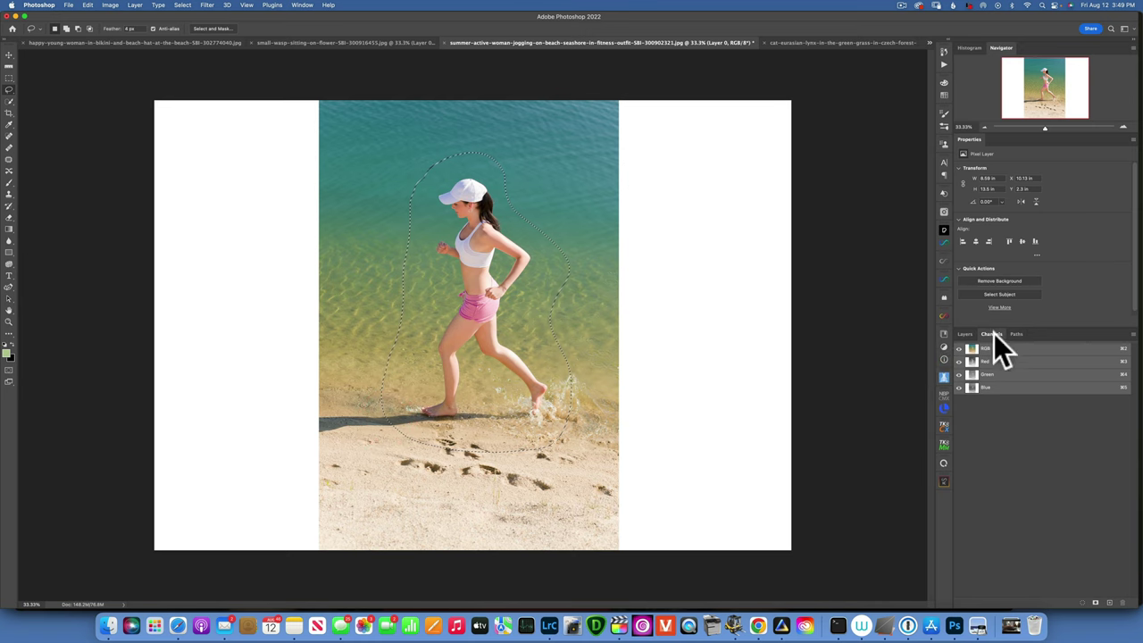
{"action": "left_click", "coordinate": [1097, 603]}
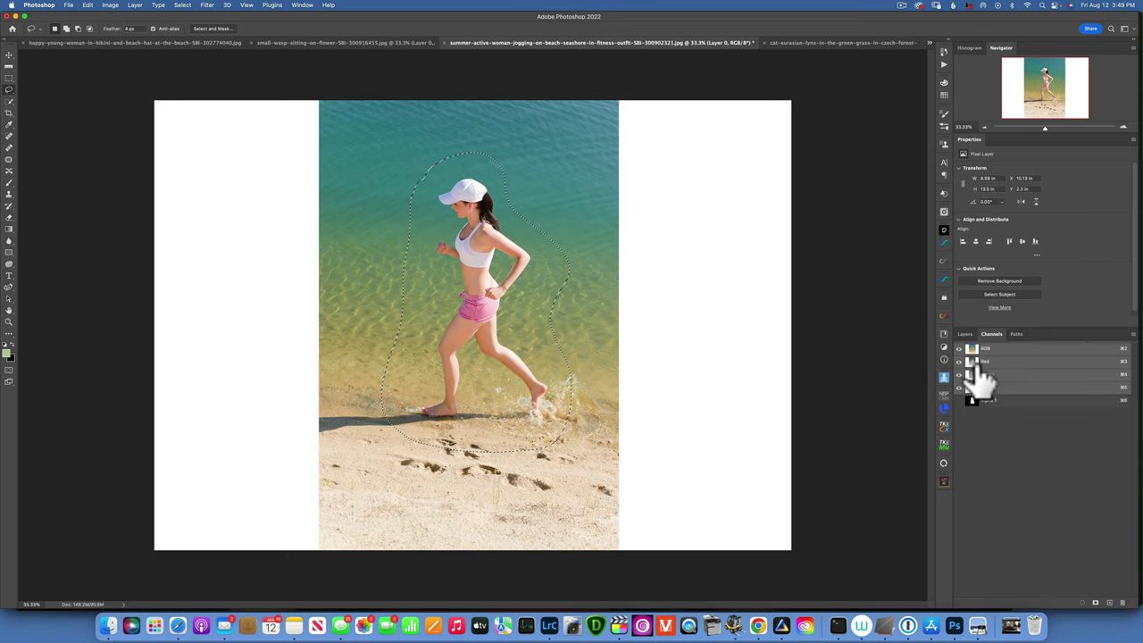
{"action": "key", "text": "super+d"}
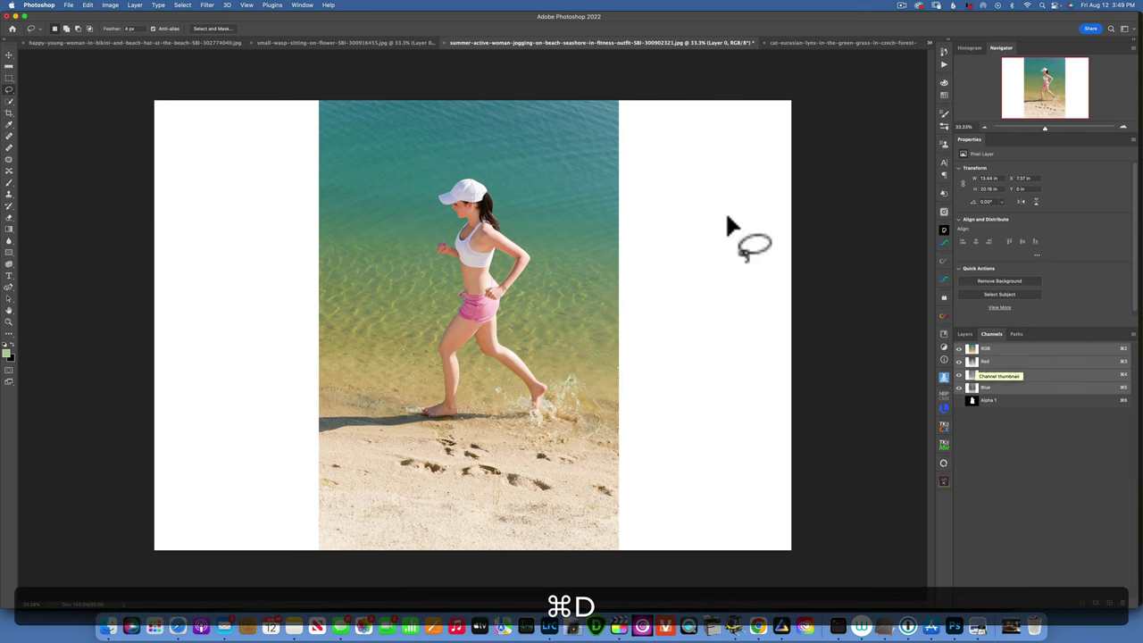
{"action": "left_click", "coordinate": [965, 334]}
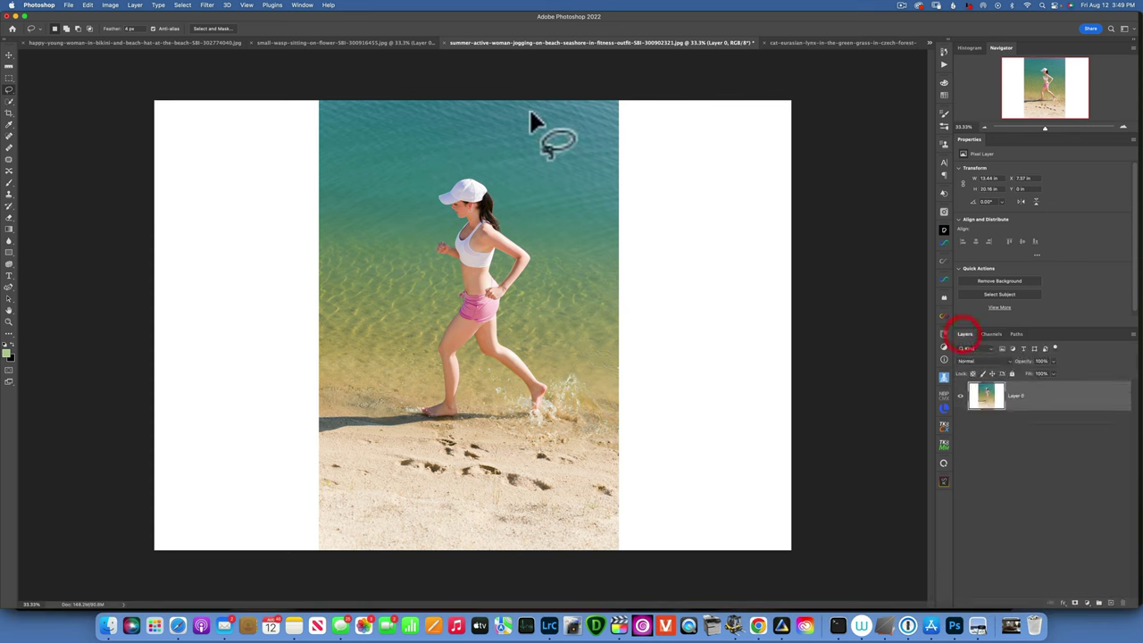
{"action": "left_click", "coordinate": [87, 6]}
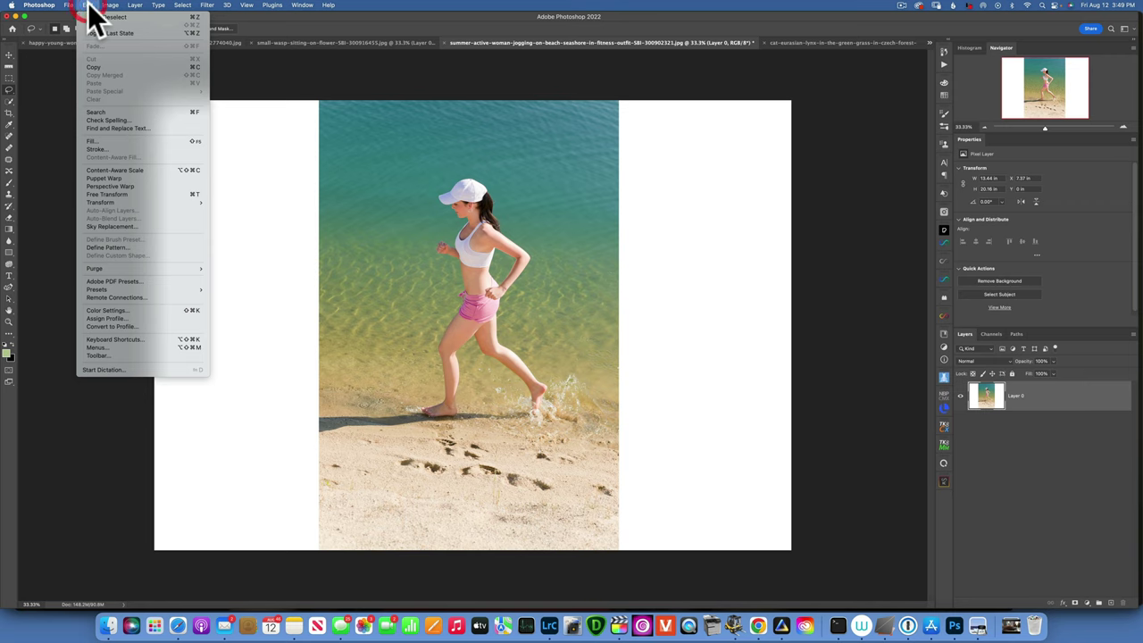
Content-aware scale the jogger photo out to both canvas edges, protecting Alpha 1, and commit
{"action": "left_click", "coordinate": [119, 169]}
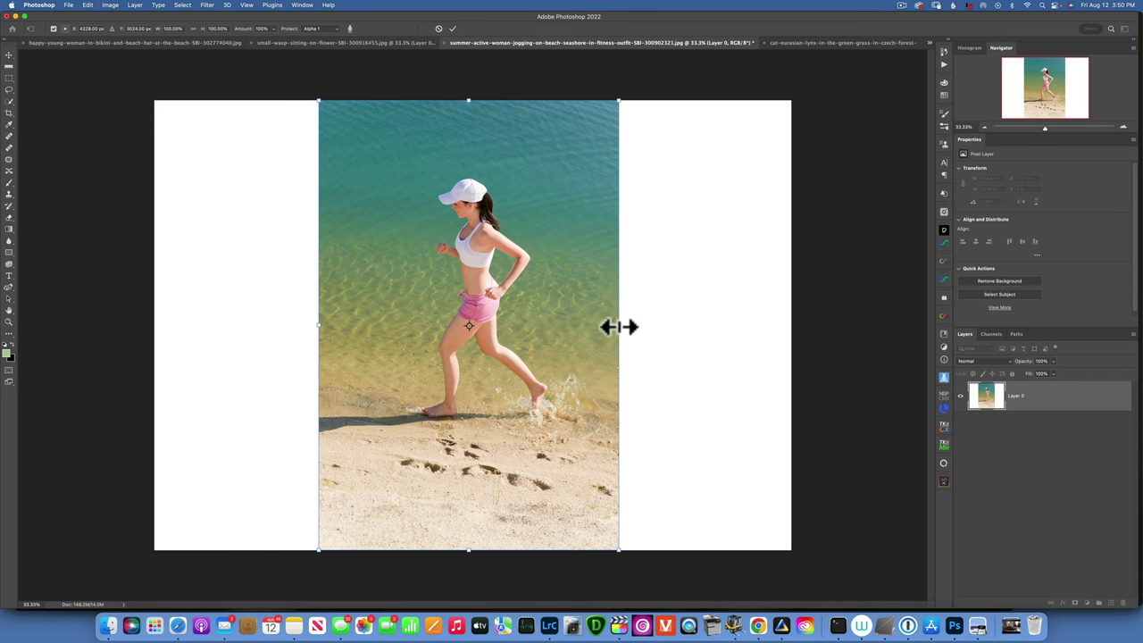
{"action": "left_click_drag", "start_coordinate": [619, 327], "coordinate": [793, 357]}
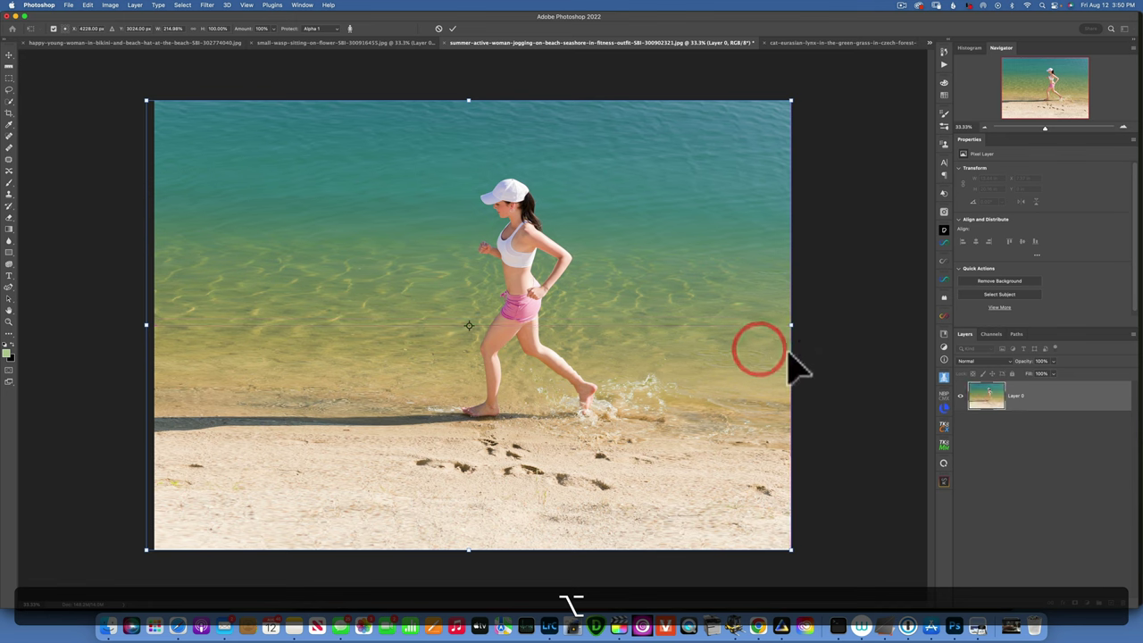
{"action": "left_click", "coordinate": [452, 26]}
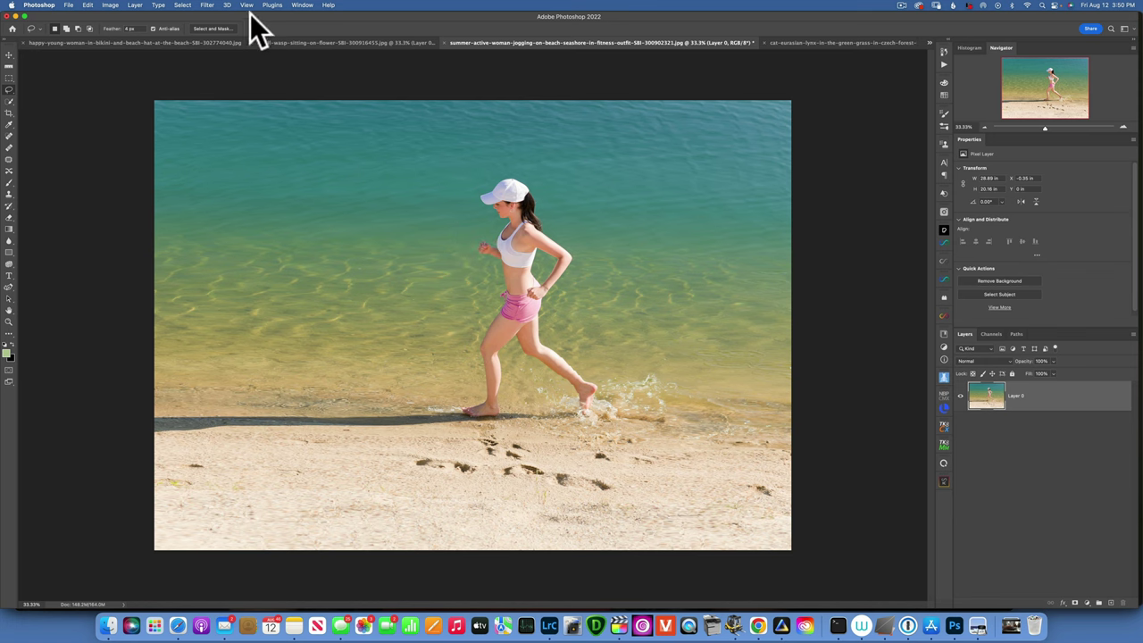
Bring up the lynx photo and unlock its Background layer for editing
{"action": "left_click", "coordinate": [343, 43]}
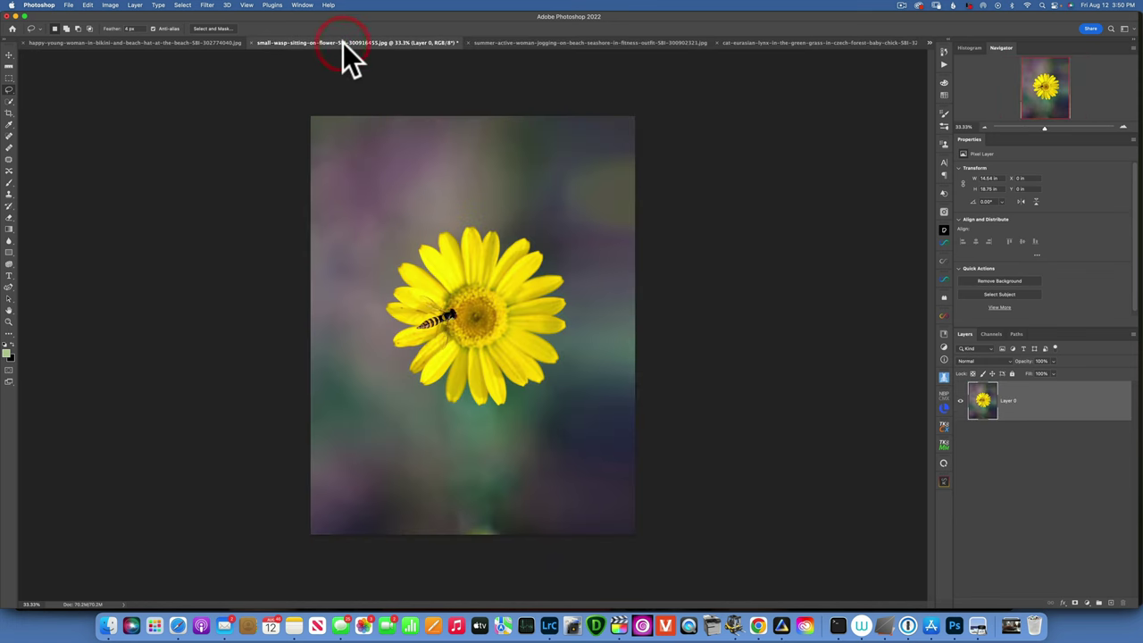
{"action": "left_click", "coordinate": [784, 43]}
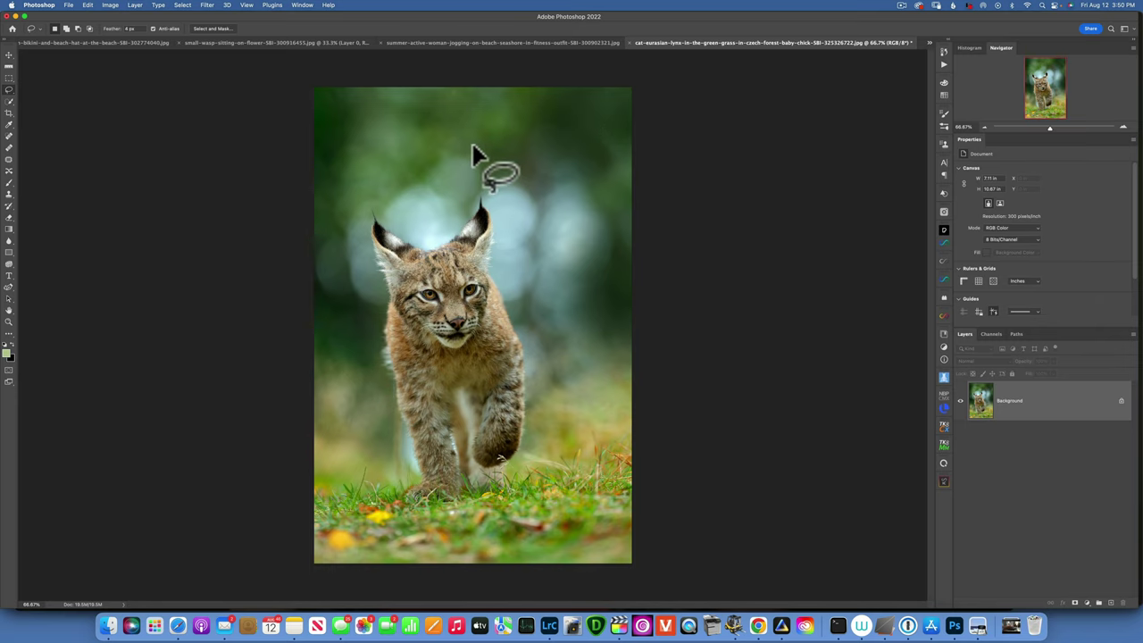
{"action": "left_click", "coordinate": [1122, 400]}
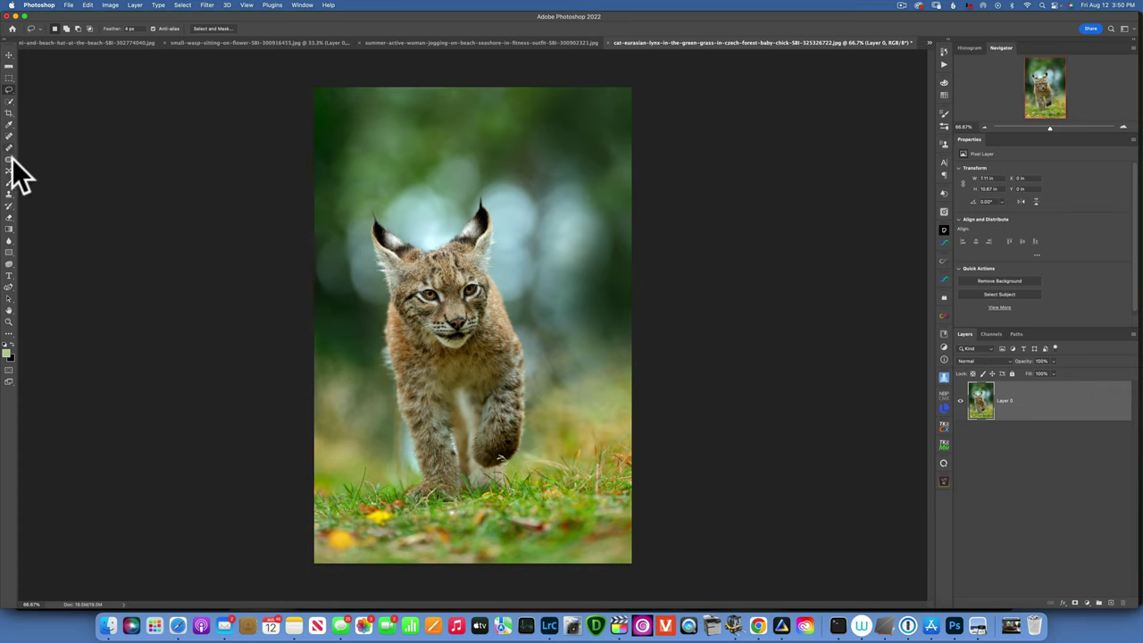
Crop the lynx photo wider on both sides with Content-Aware fill enabled
{"action": "left_click", "coordinate": [9, 112]}
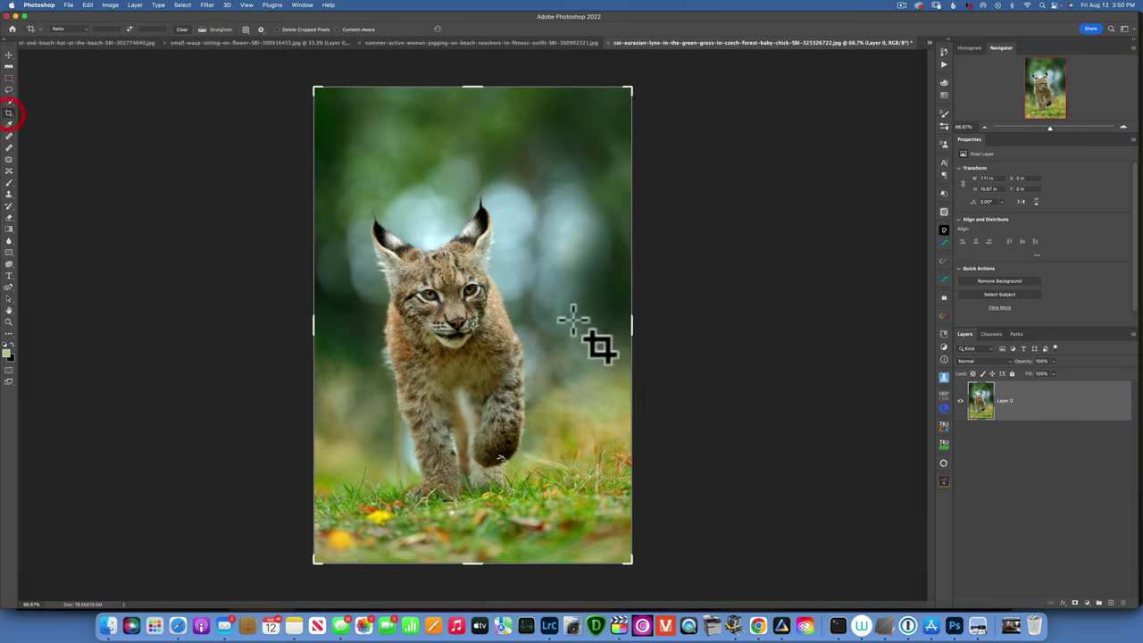
{"action": "left_click_drag", "start_coordinate": [629, 326], "coordinate": [702, 327]}
{"action": "left_click_drag", "start_coordinate": [239, 323], "coordinate": [184, 322]}
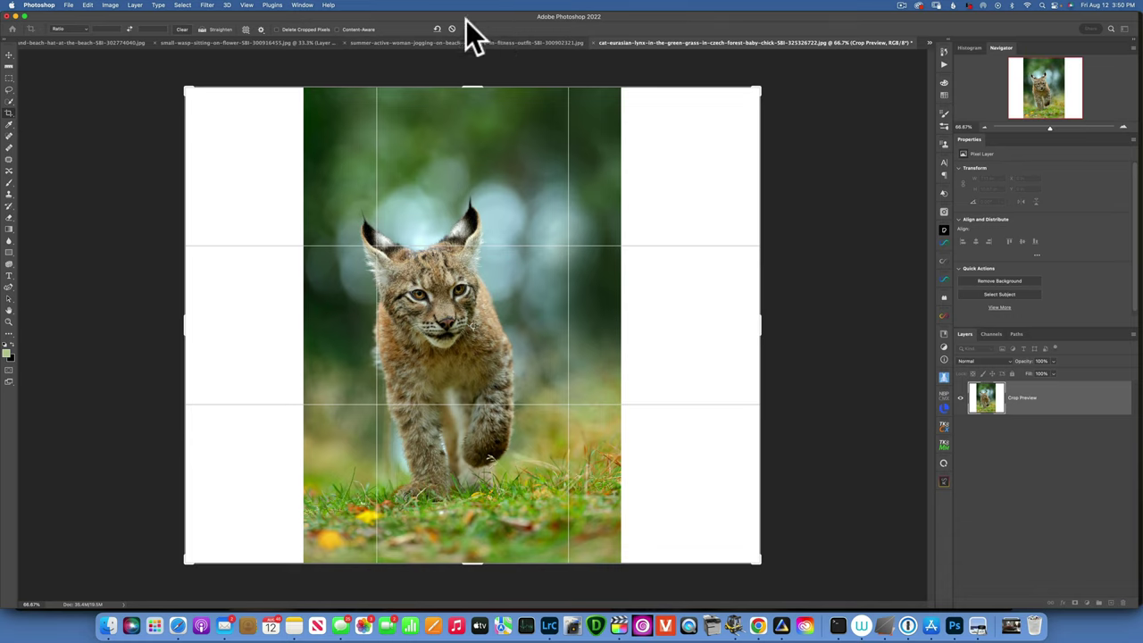
{"action": "left_click", "coordinate": [337, 29]}
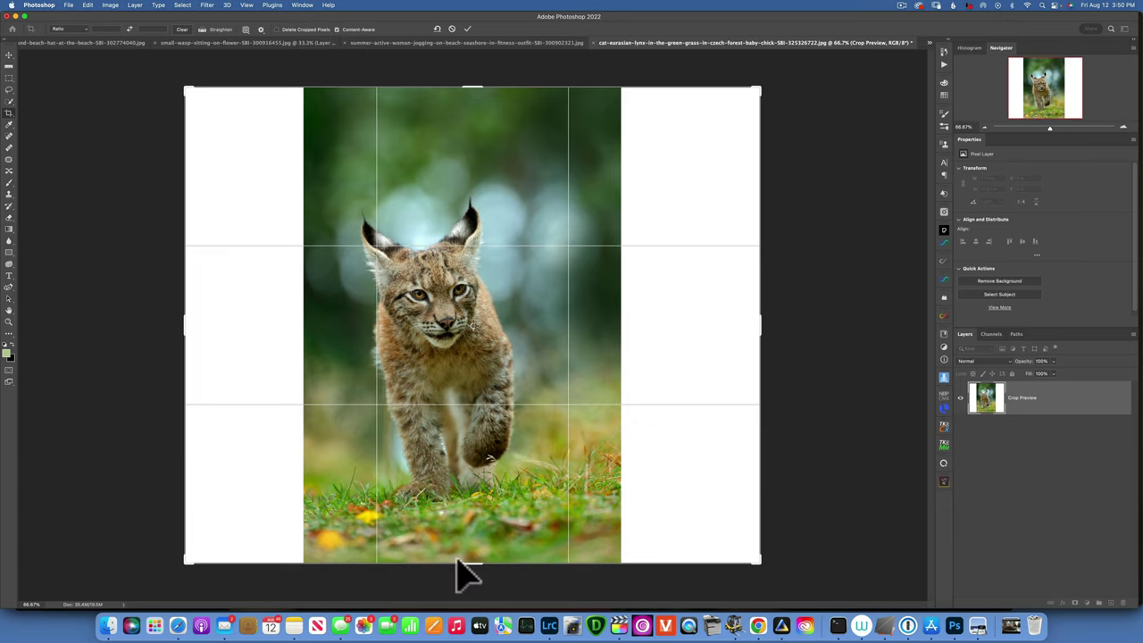
{"action": "left_click", "coordinate": [467, 28]}
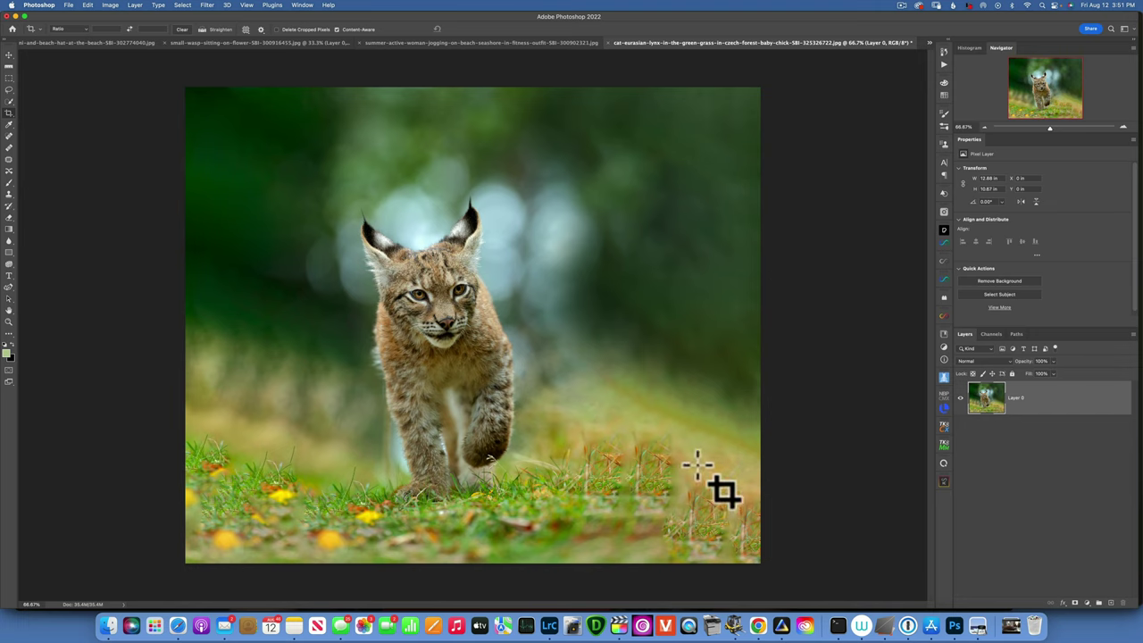
Add an empty layer and clone clean grass over a repeated patch with Clone Stamp
{"action": "left_click", "coordinate": [1100, 603]}
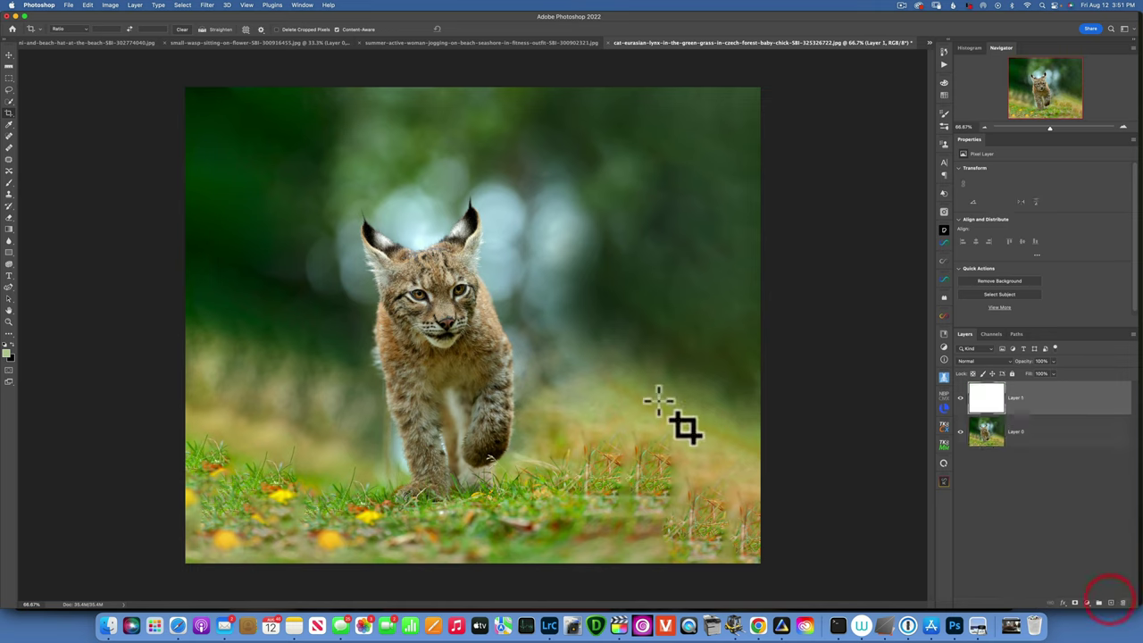
{"action": "left_click", "coordinate": [9, 195]}
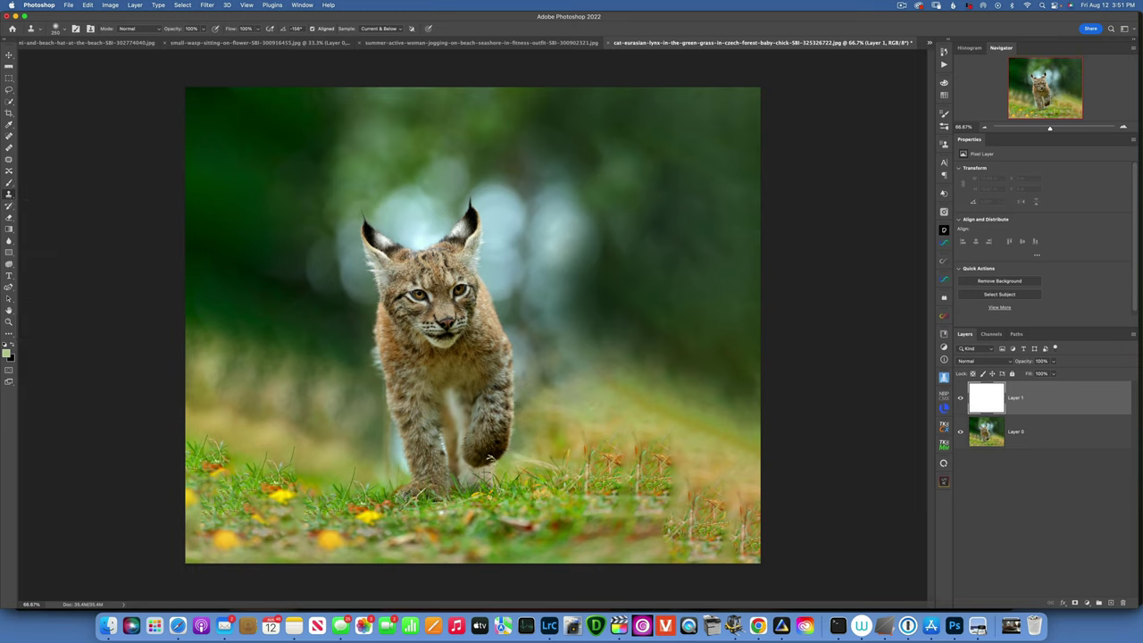
{"action": "key", "text": "alt"}
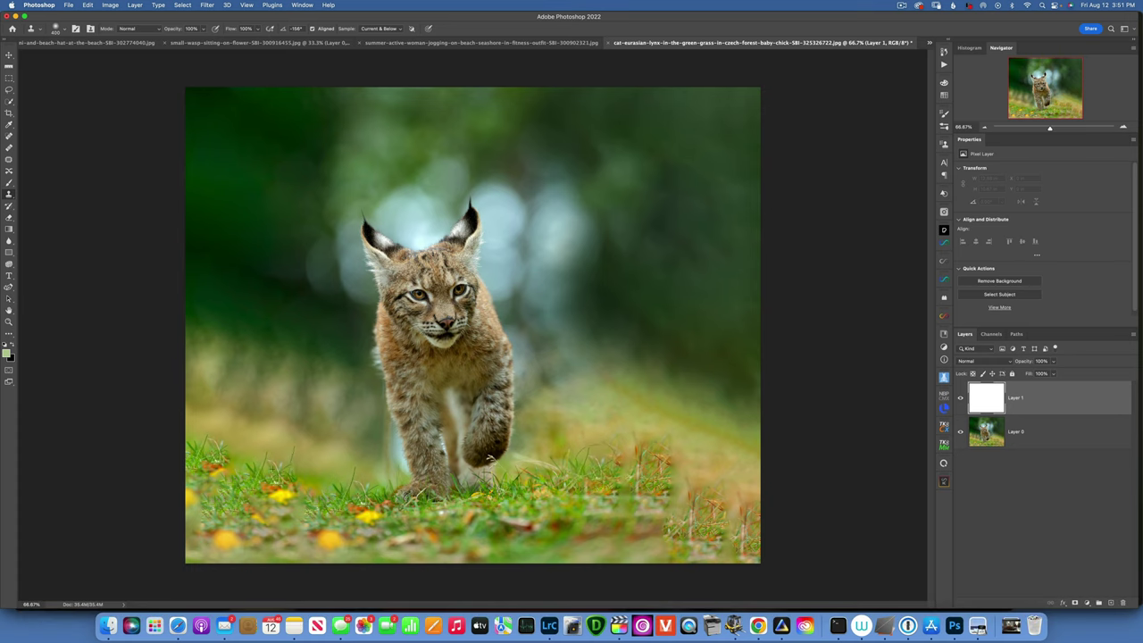
{"action": "left_click", "coordinate": [625, 488]}
Resample clean grass areas and clone grass and a yellow flower into the right side
{"action": "key", "text": "alt"}
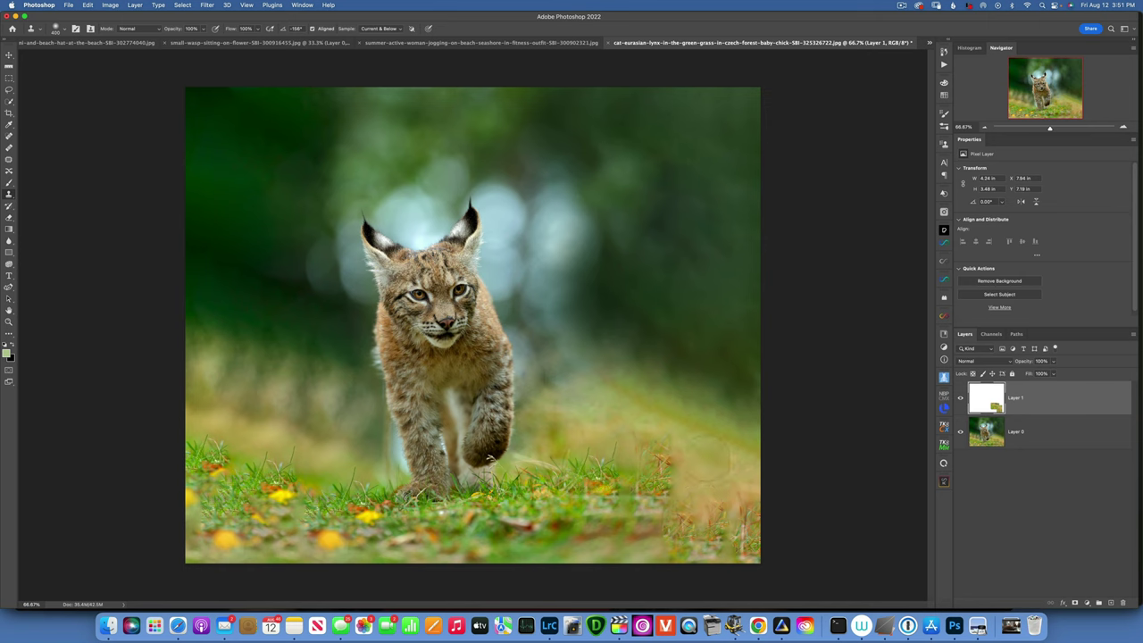
{"action": "key", "text": "alt"}
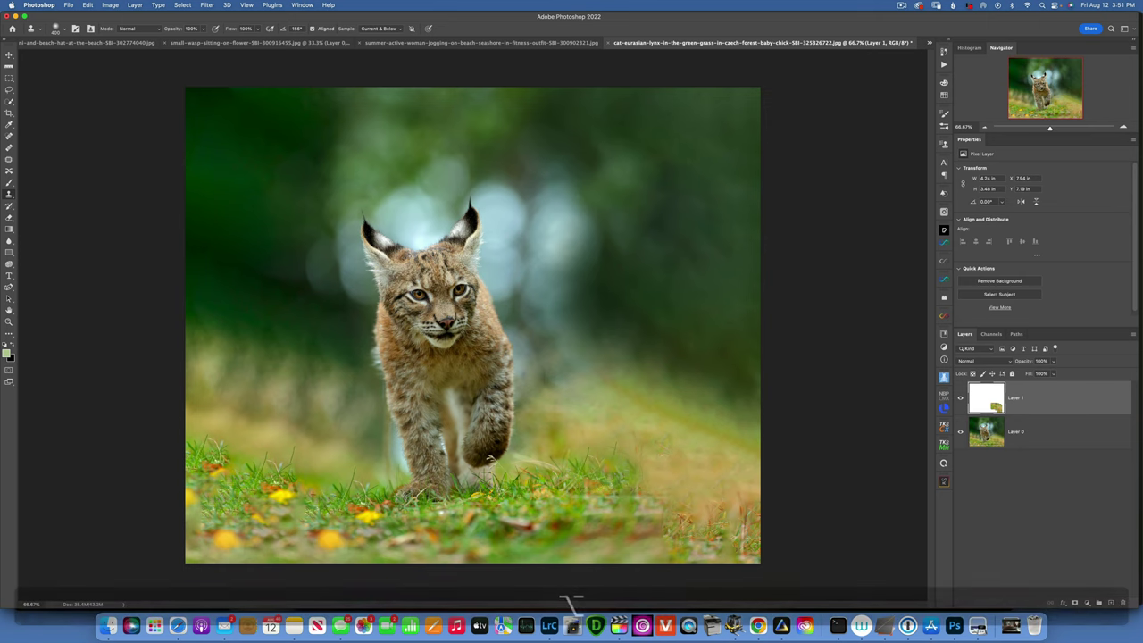
{"action": "left_click", "coordinate": [661, 489]}
{"action": "key", "text": "alt"}
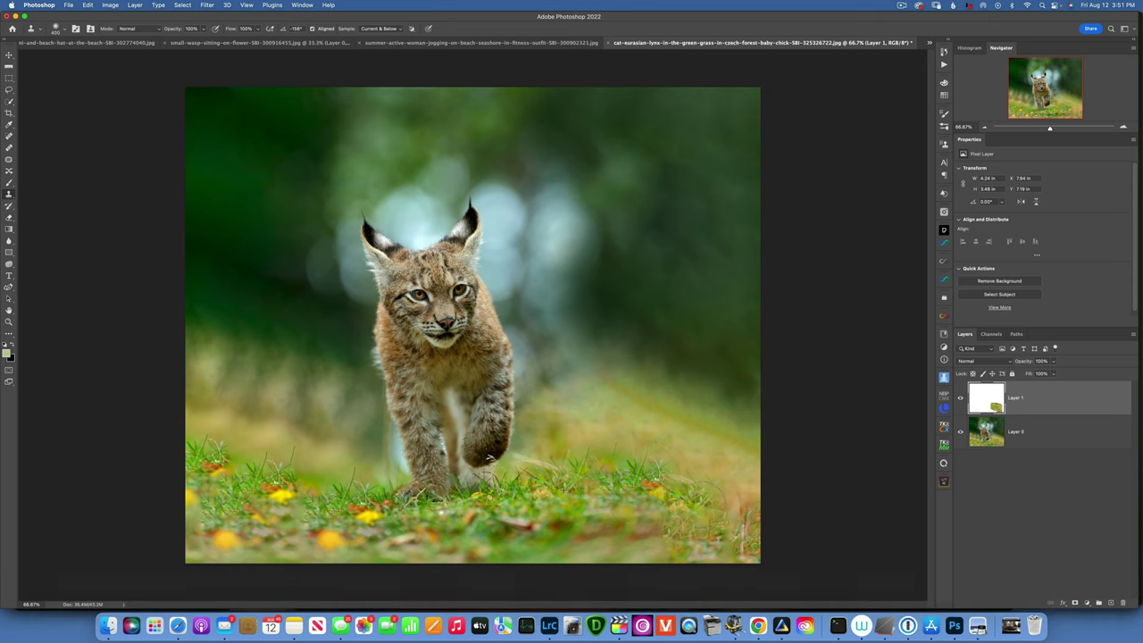
{"action": "key", "text": "alt"}
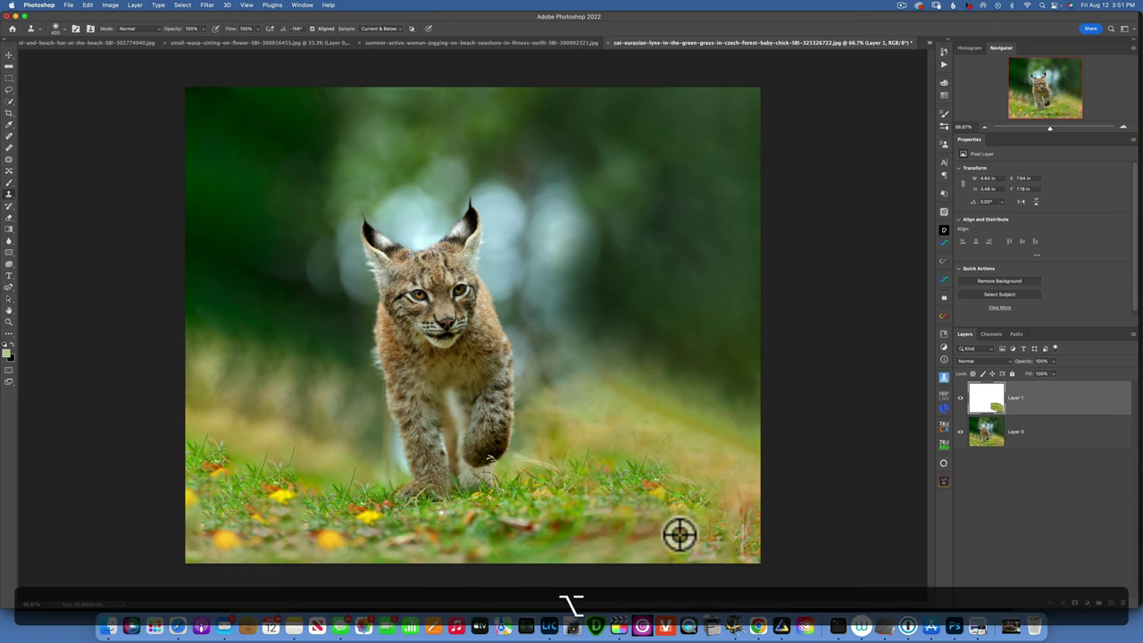